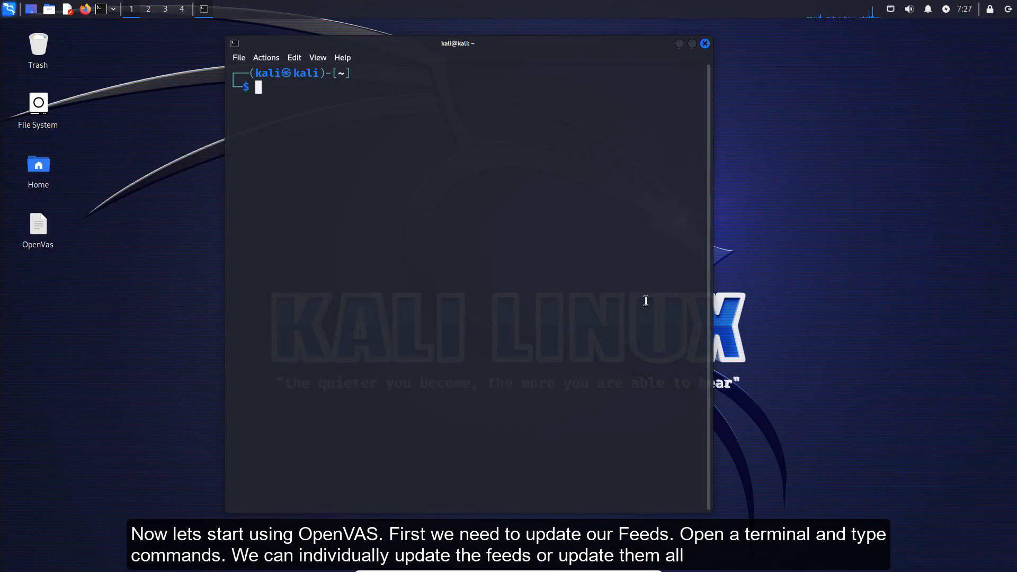
# - Run sudo greenbone-feed-sync --type GVMD_DATA in the terminal and authenticate with the sudo password
pyautogui.write('sudo greenbone-feed-sync --type GVMD_DATA')
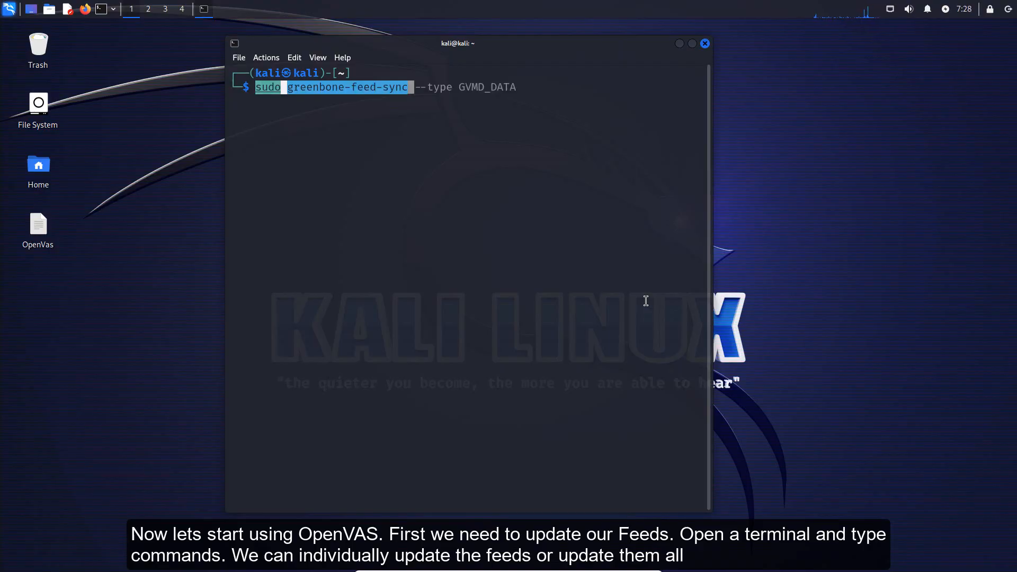
pyautogui.press('Right')
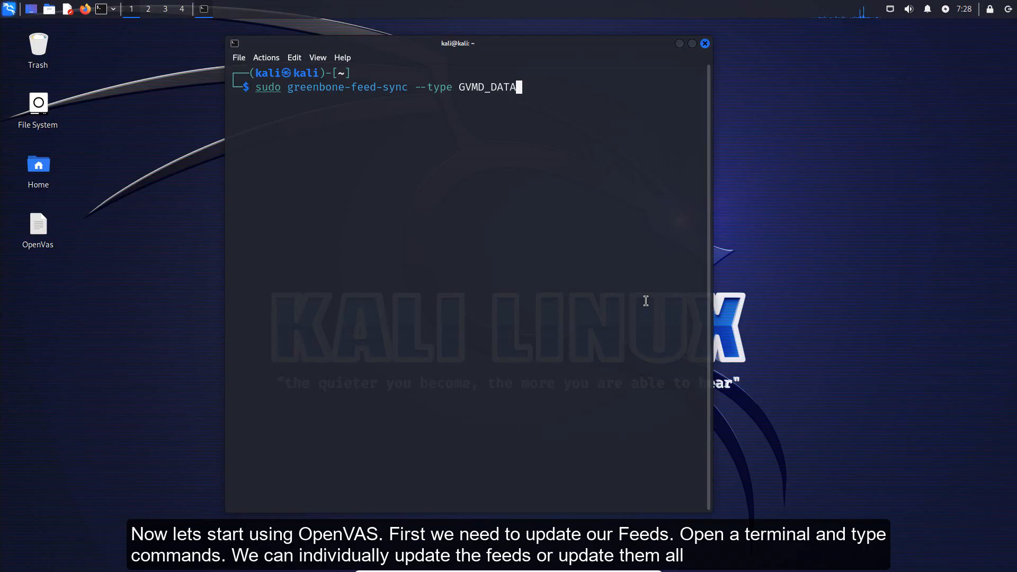
pyautogui.press('Return')
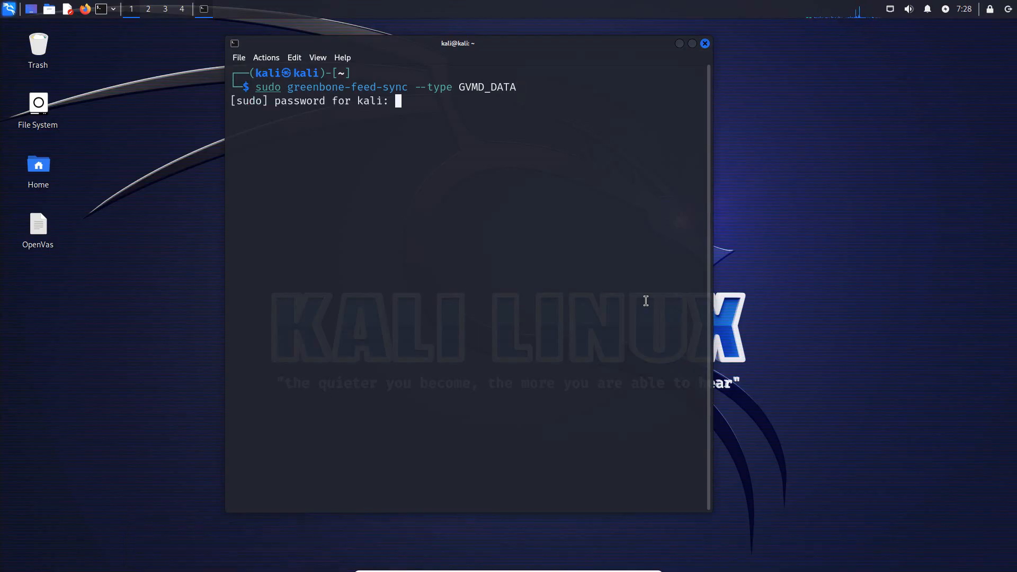
pyautogui.press('Return')
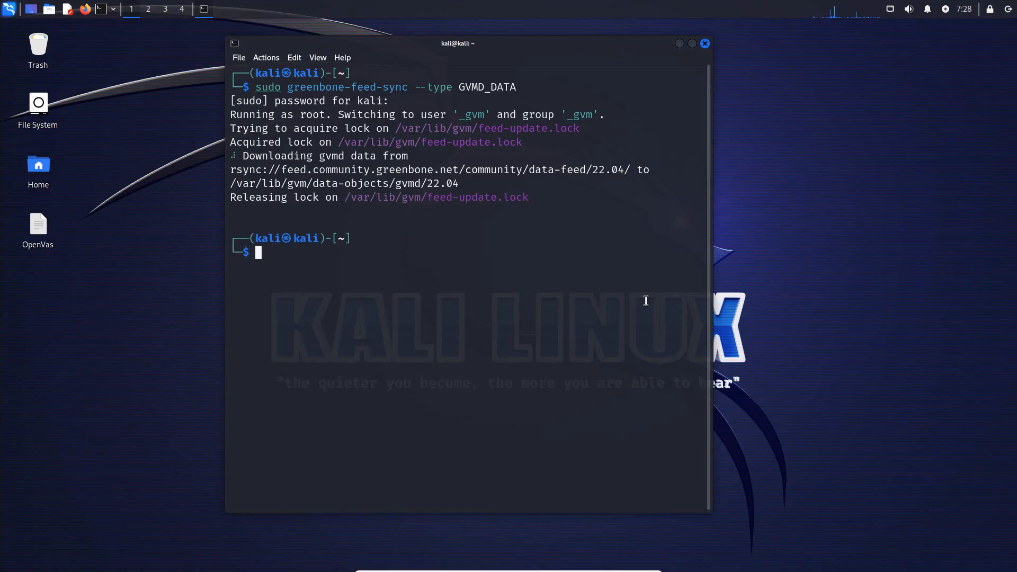
# - Rerun the previous feed sync command without the --type GVMD_DATA option to update all feeds
pyautogui.press('Up')
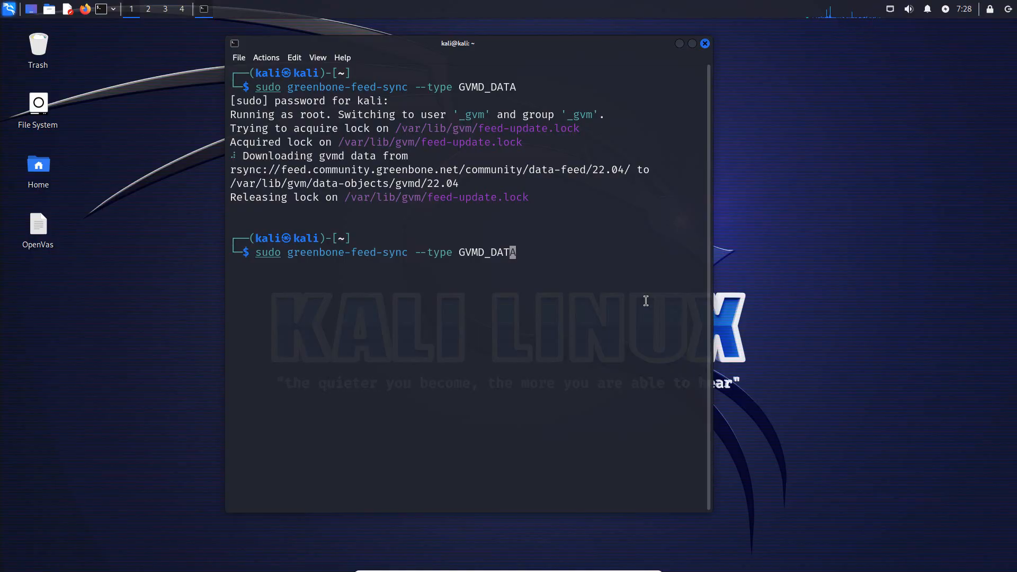
pyautogui.press('Left')
pyautogui.press('Left')
pyautogui.press('Left')
pyautogui.press('Left')
pyautogui.press('Left')
pyautogui.press('Left')
pyautogui.press('Left')
pyautogui.press('Left')
pyautogui.press('Left')
pyautogui.press('Left')
pyautogui.press('Left')
pyautogui.press('Left')
pyautogui.press('Left')
pyautogui.press('Left')
pyautogui.press('Left')
pyautogui.hotkey('ctrl', 'k')
pyautogui.press('Return')
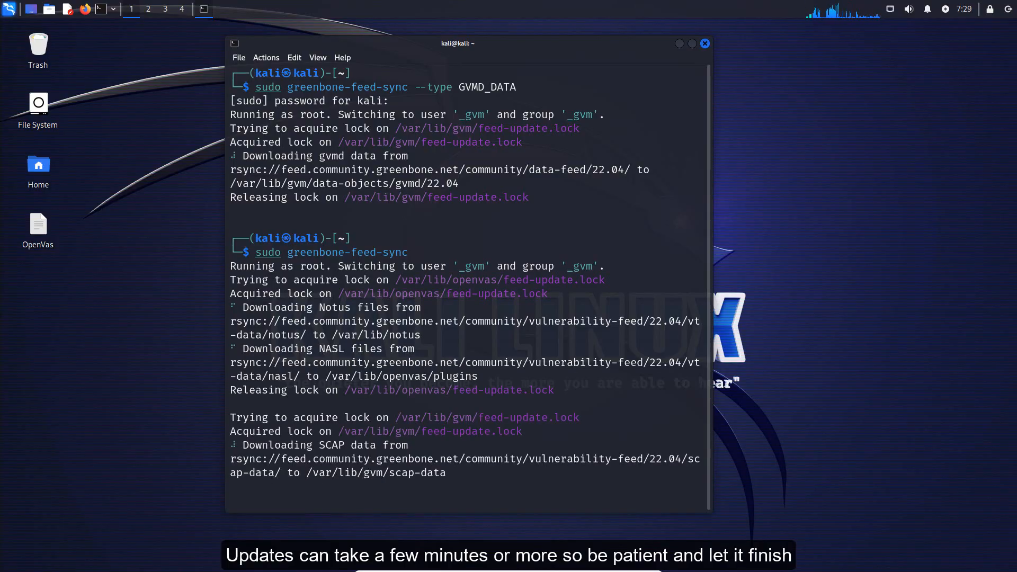
# - Start the OpenVAS services by running sudo gvm-start
pyautogui.write('su')
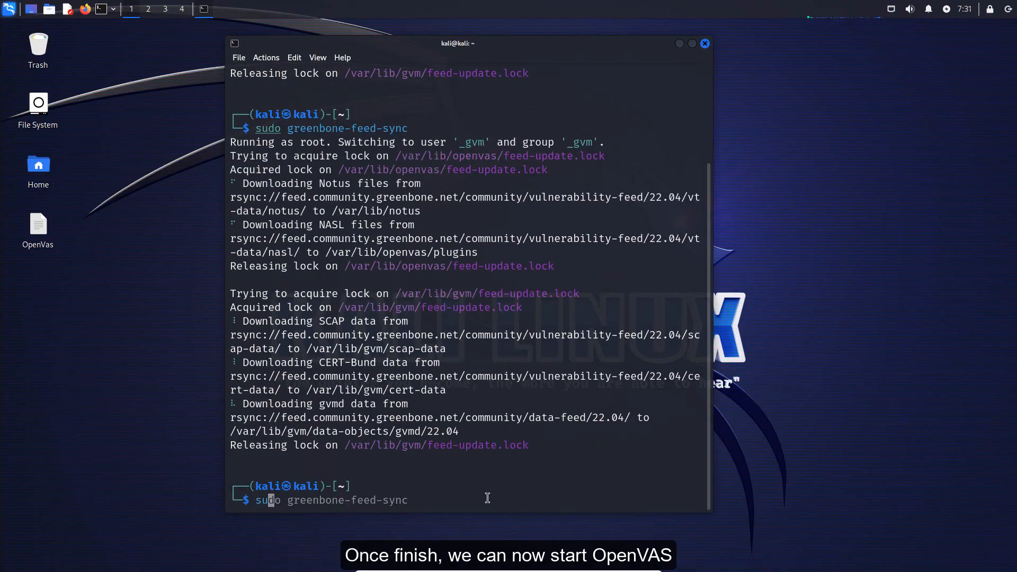
pyautogui.write('do gv')
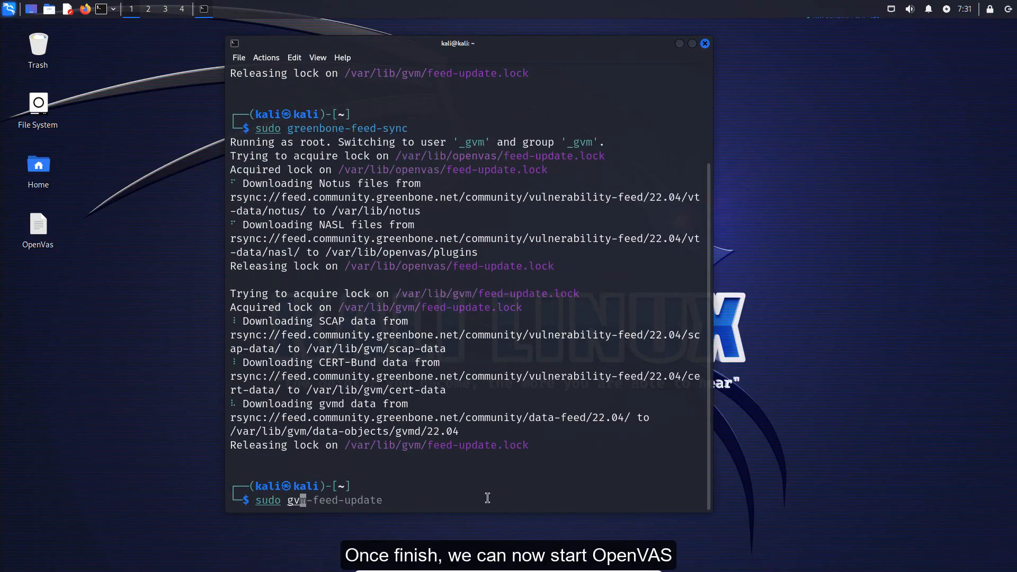
pyautogui.write('m-start')
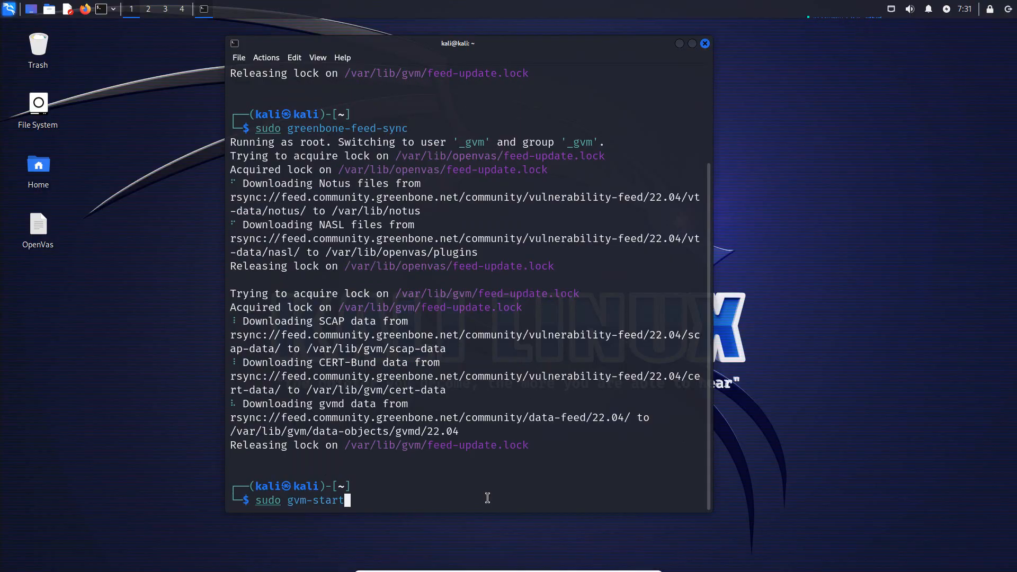
pyautogui.press('Return')
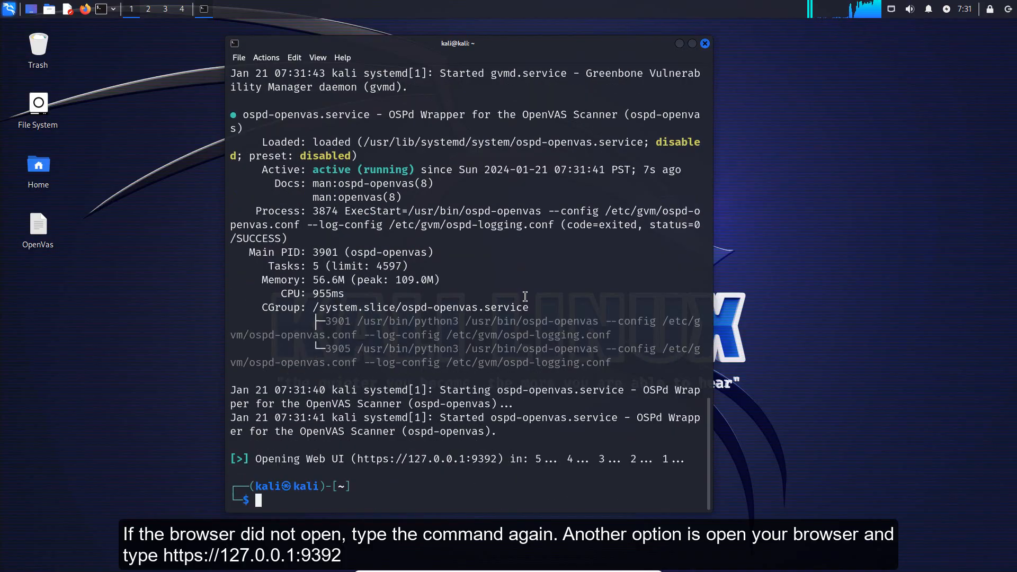
pyautogui.press('Up')
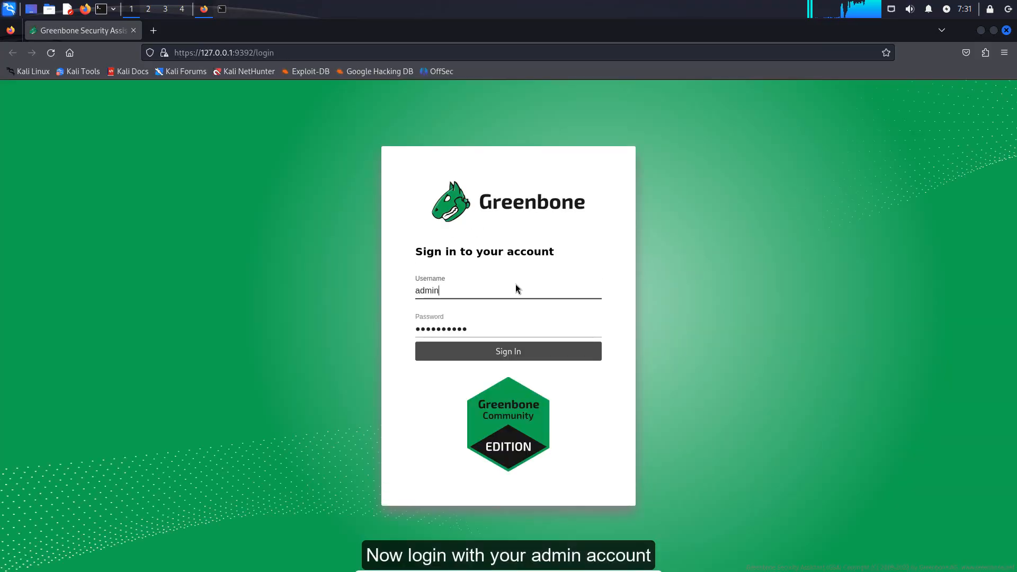
# - Sign in to the Greenbone web interface with the admin account and check the Feed Status page, reloading it
pyautogui.click(492, 352)
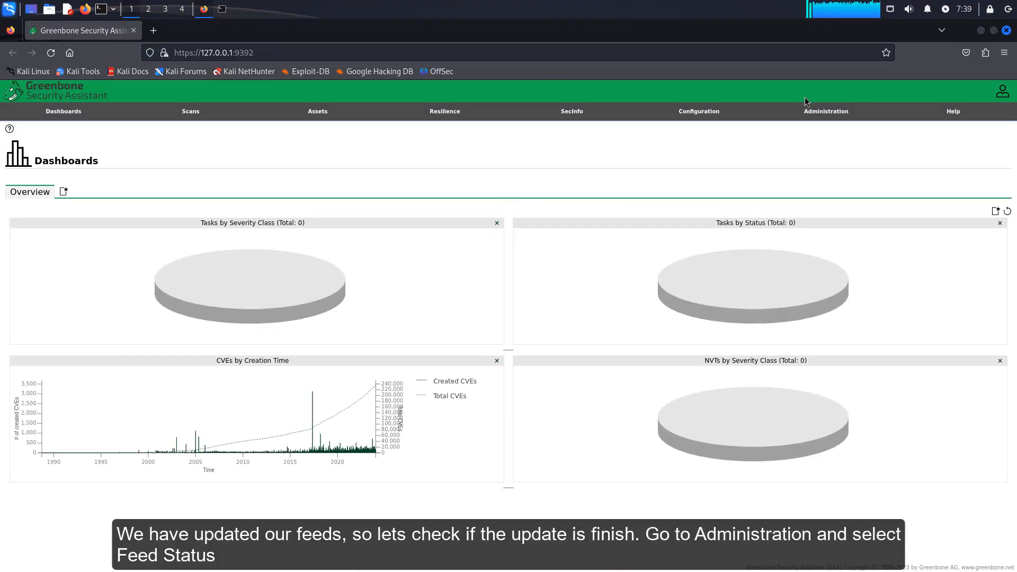
pyautogui.moveTo(818, 116)
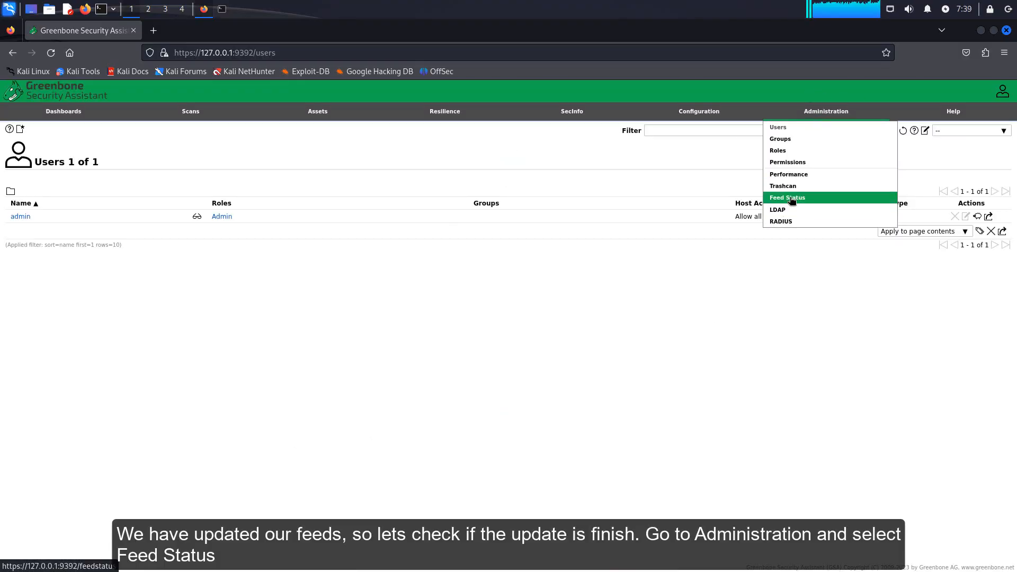
pyautogui.click(792, 199)
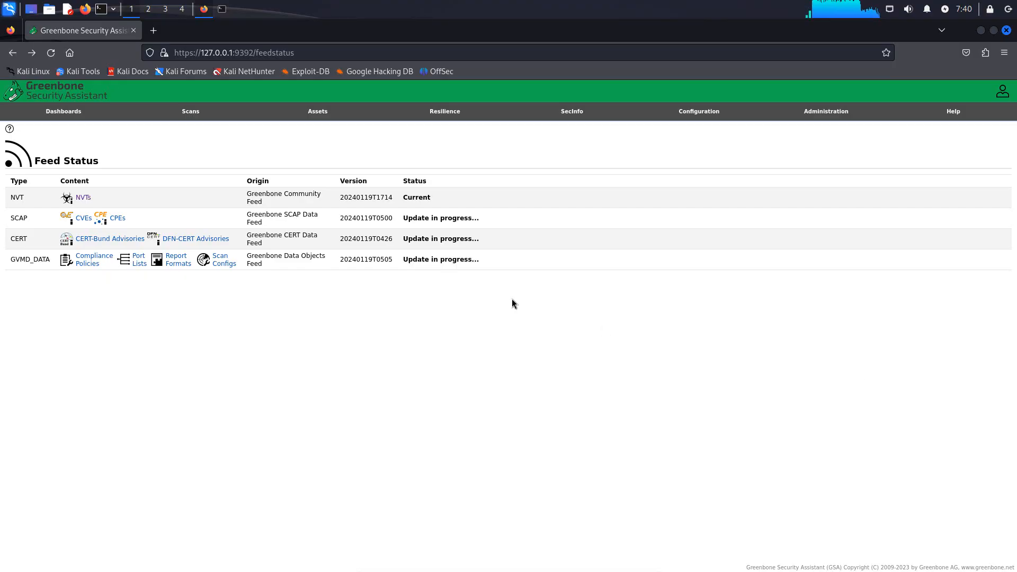
pyautogui.click(55, 59)
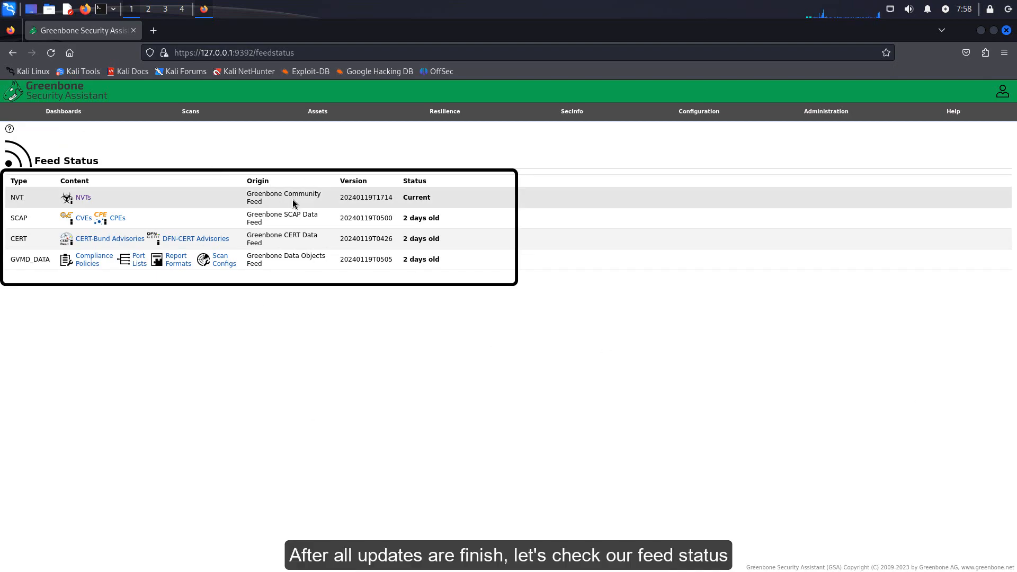
# - Examine the NVTs list linked from the feed status overview and return to the dashboards
pyautogui.click(63, 116)
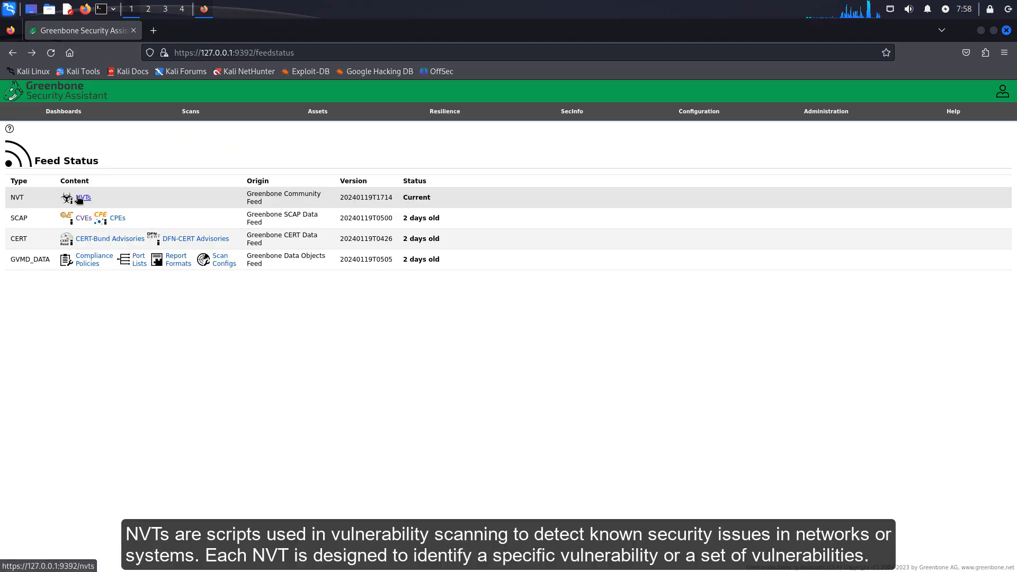
pyautogui.click(80, 198)
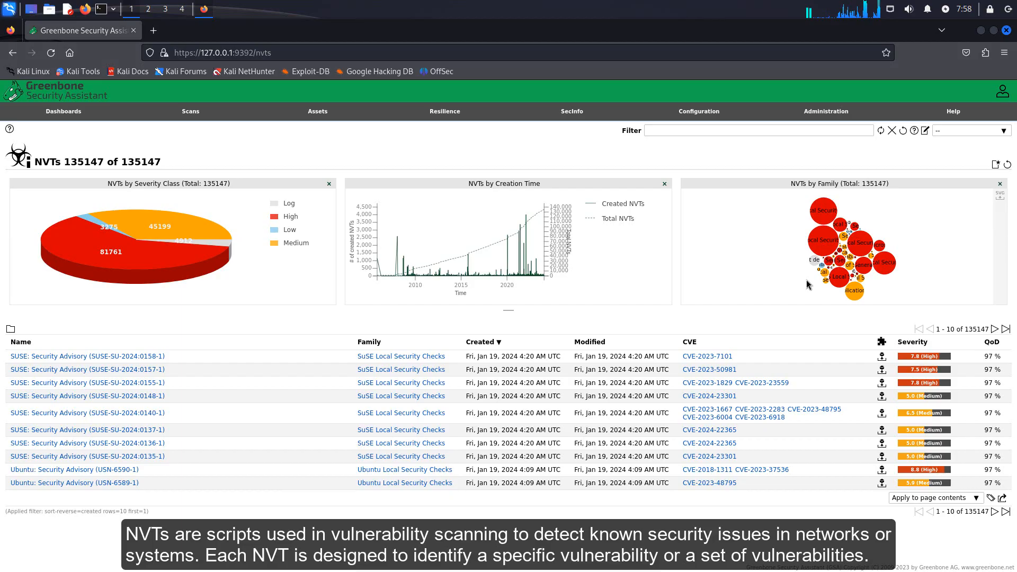
pyautogui.click(64, 113)
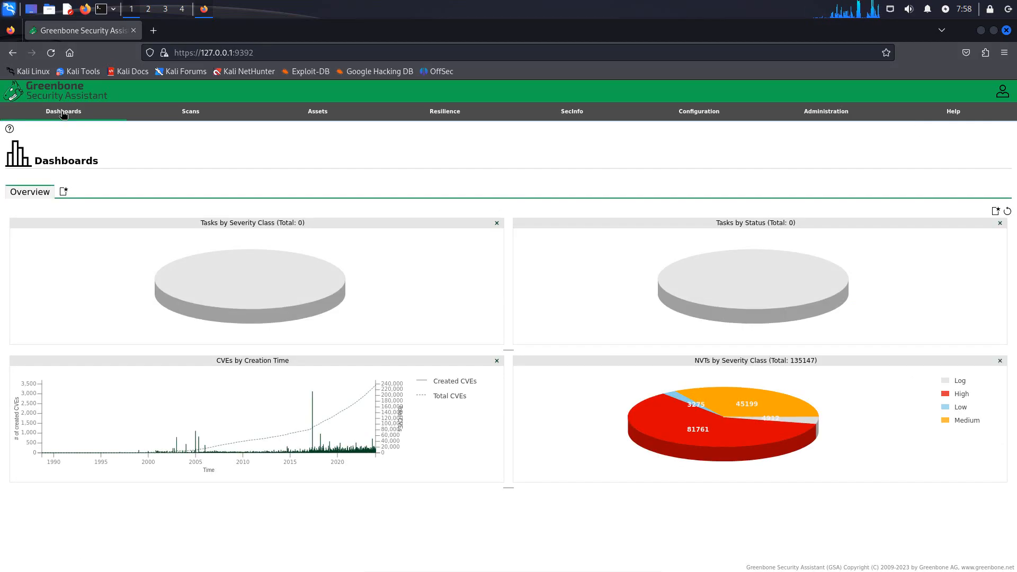
# - Return to the Feed Status page and open the DFN-CERT Advisories
pyautogui.moveTo(829, 117)
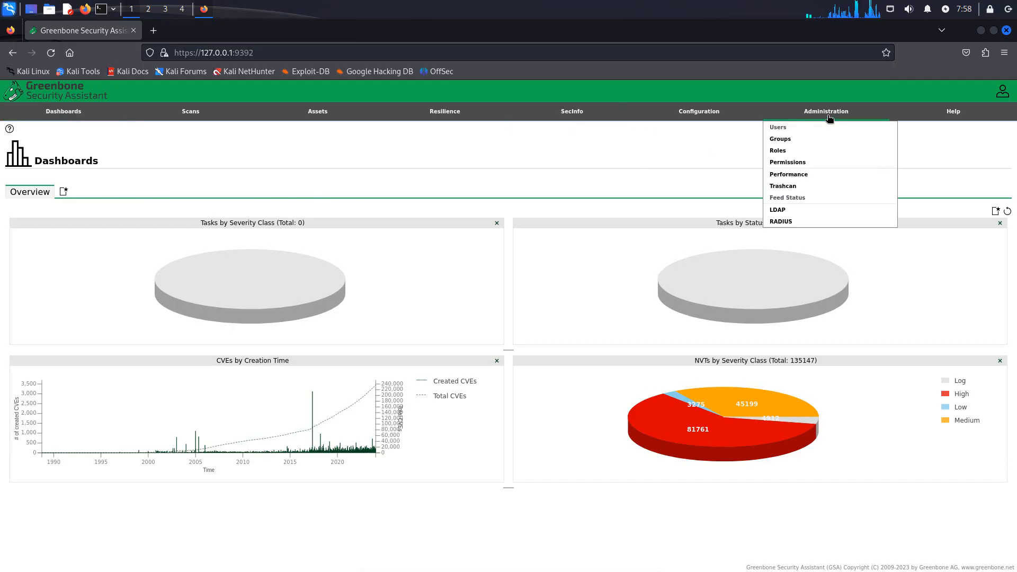
pyautogui.click(801, 198)
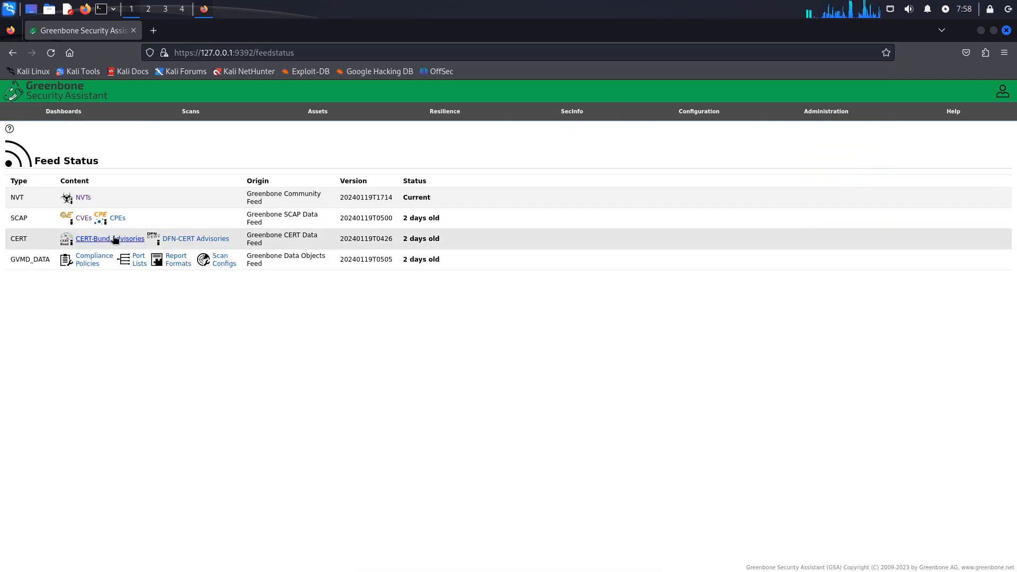
pyautogui.click(174, 242)
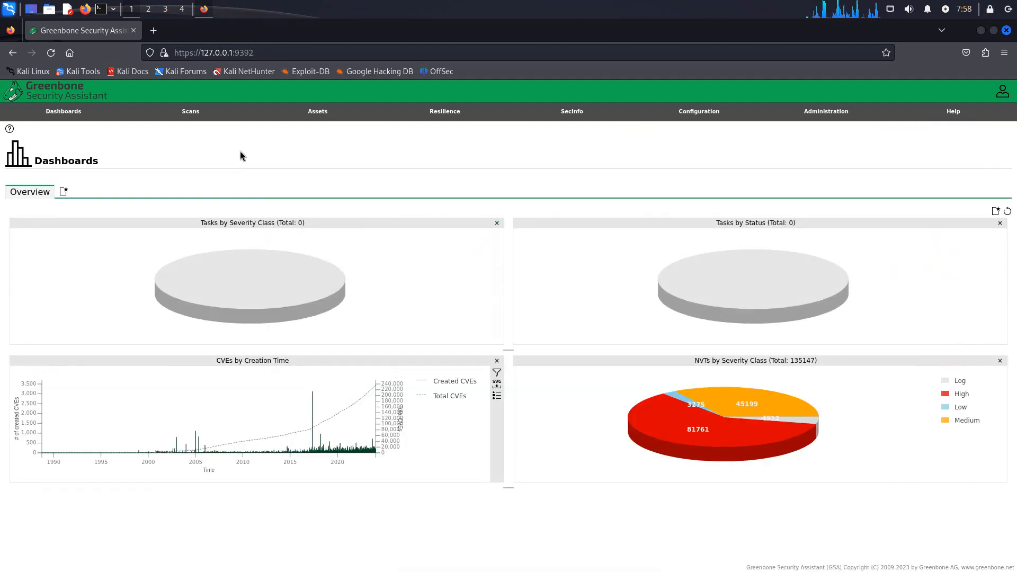
# - Start a new scan task from the Tasks page and name it "Network Internal Scan"
pyautogui.click(188, 131)
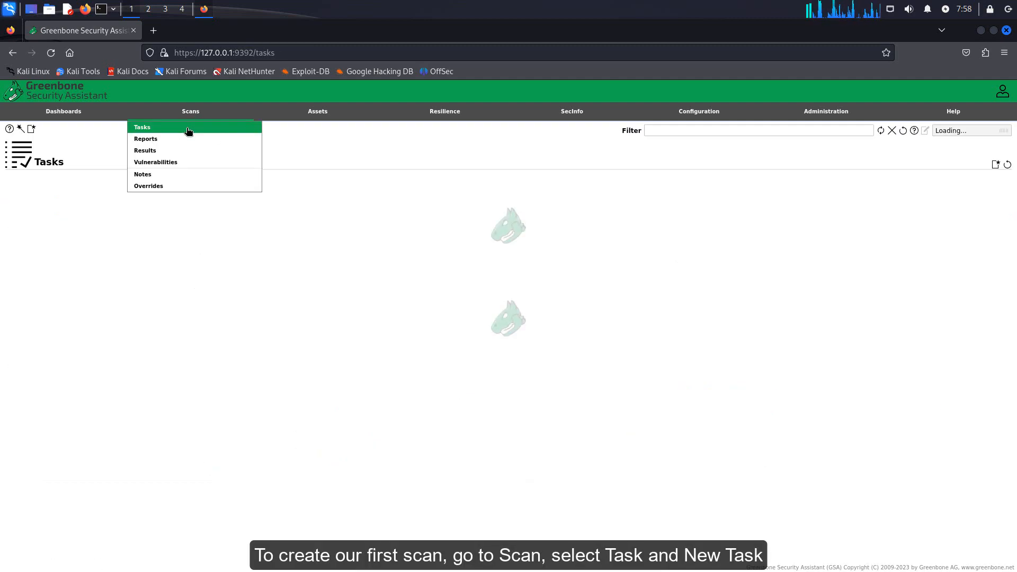
pyautogui.moveTo(31, 129)
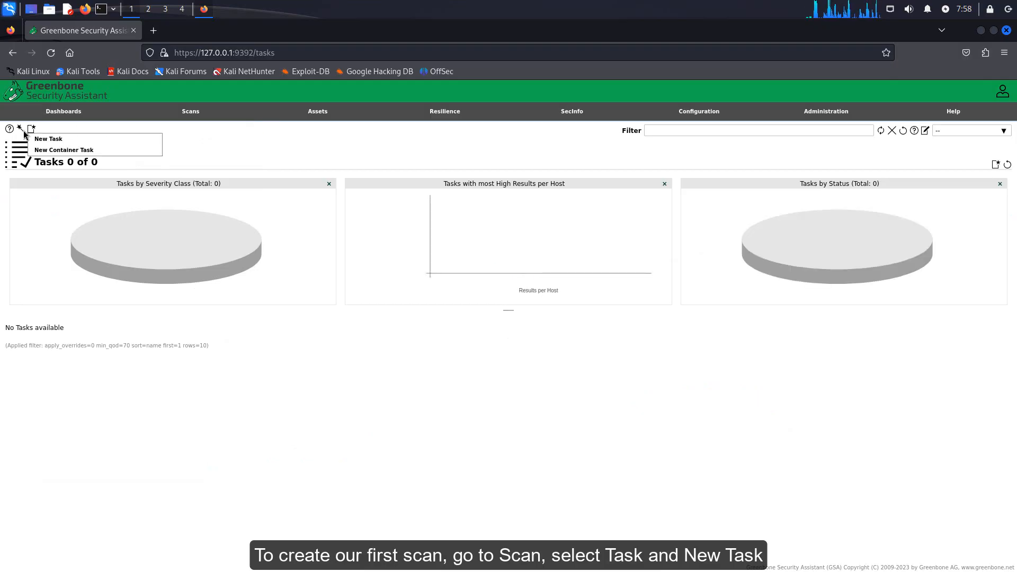
pyautogui.click(49, 139)
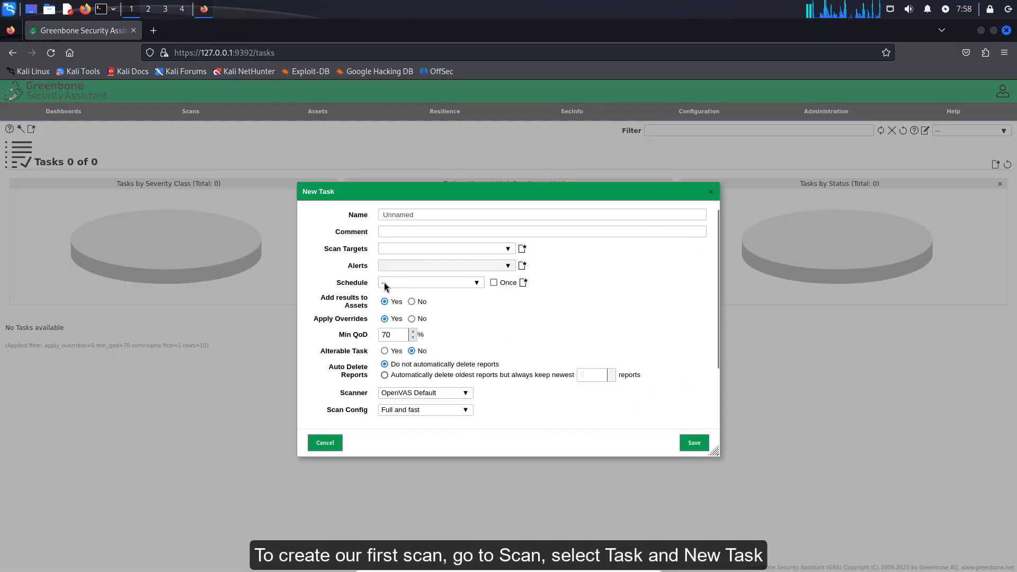
pyautogui.click(434, 217)
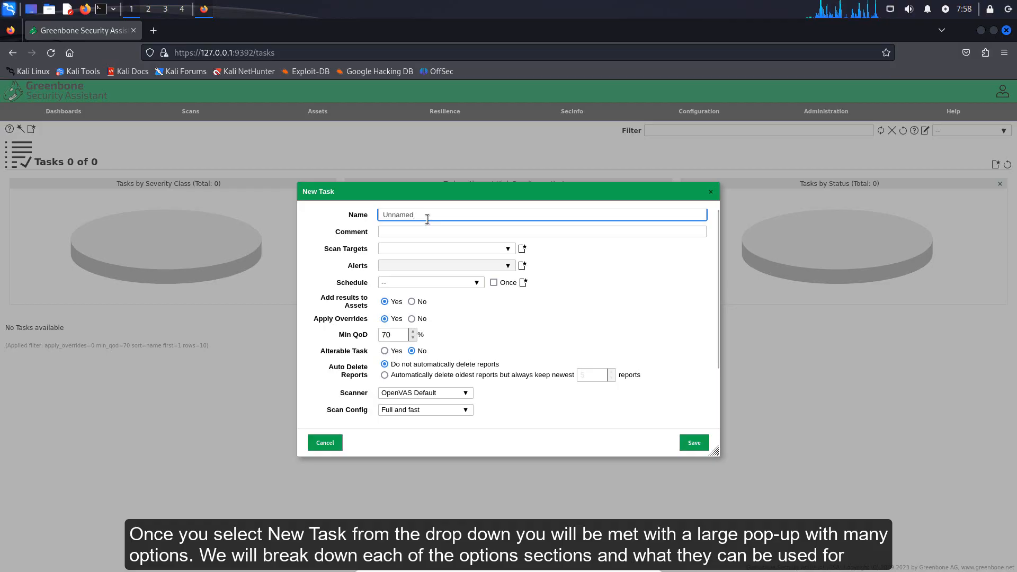
pyautogui.doubleClick(428, 218)
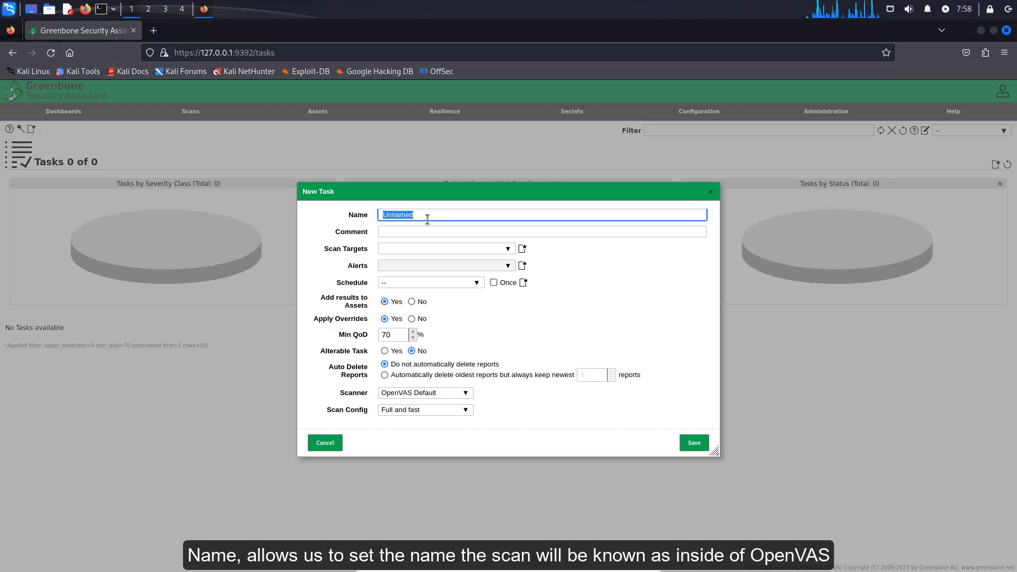
pyautogui.write('Network')
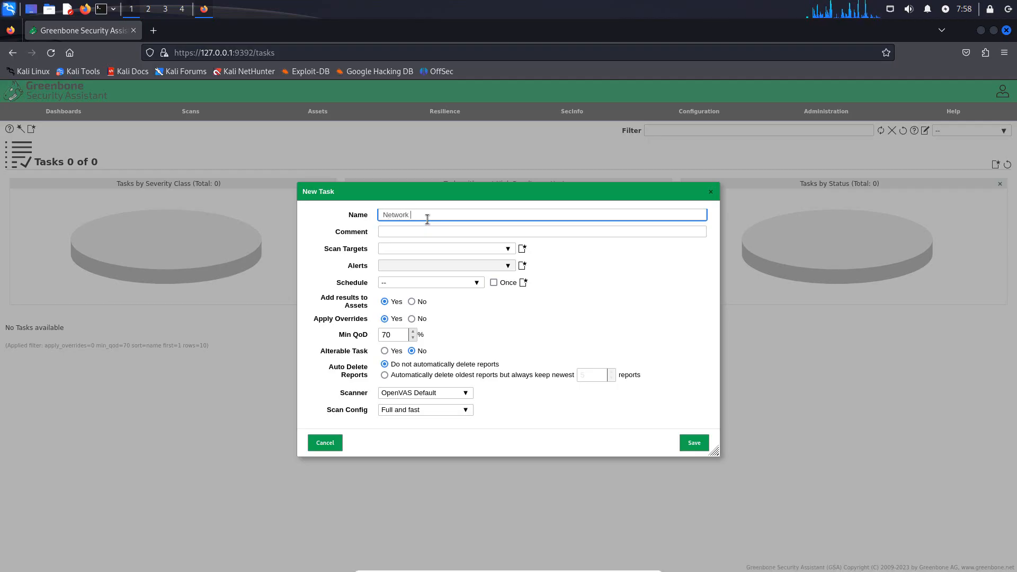
pyautogui.write(' Internal Scan')
pyautogui.click(597, 302)
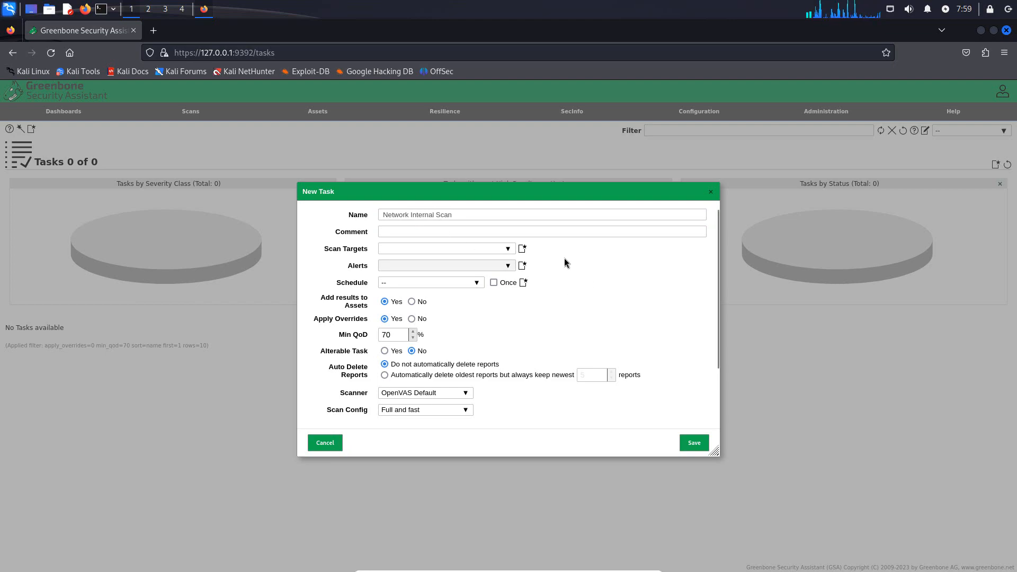
# - Start a new scan target for the task and name it "MS Windows XP"
pyautogui.click(522, 248)
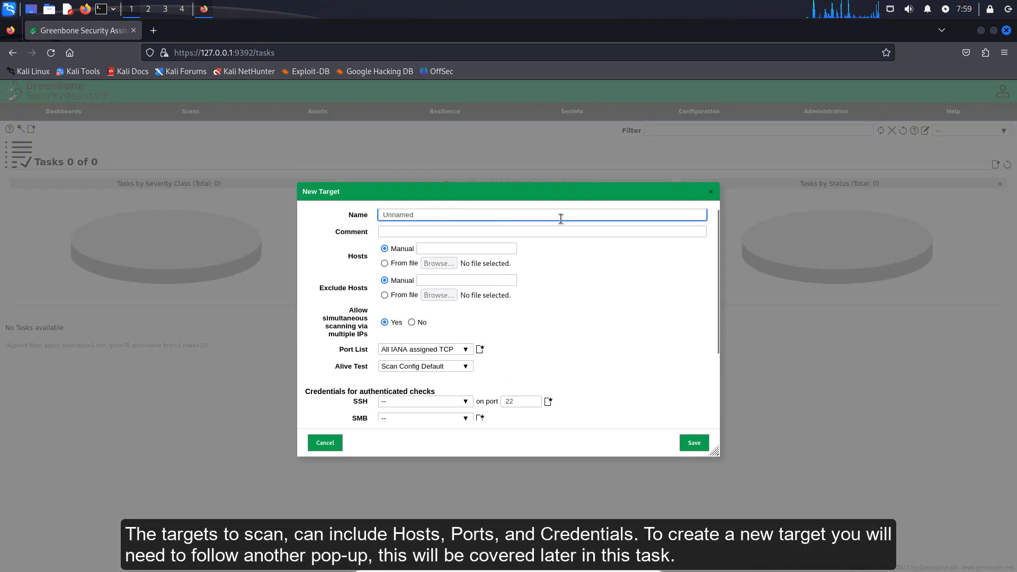
pyautogui.write('Win')
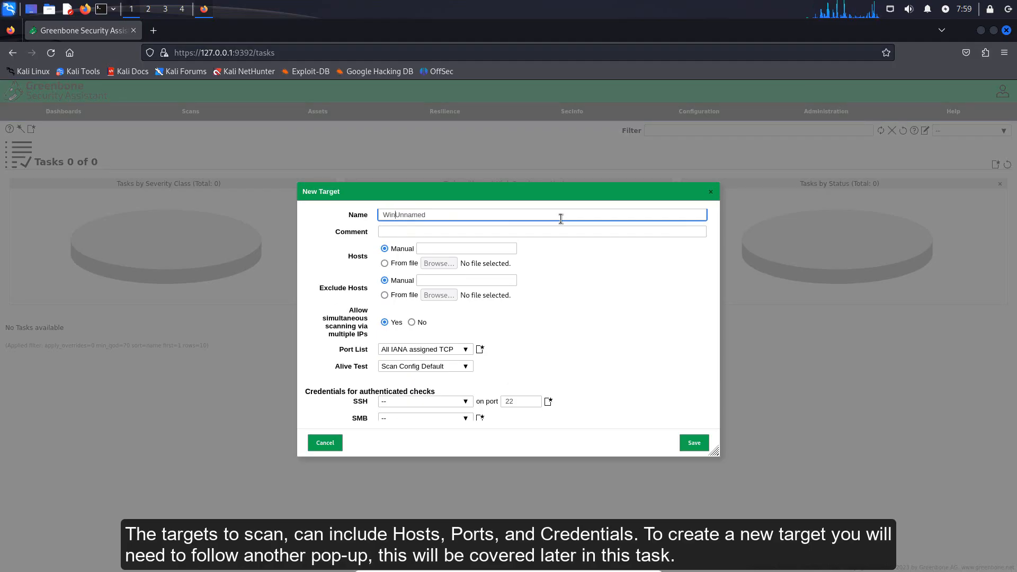
pyautogui.hotkey('shift', 'End')
pyautogui.press('Delete')
pyautogui.write('do')
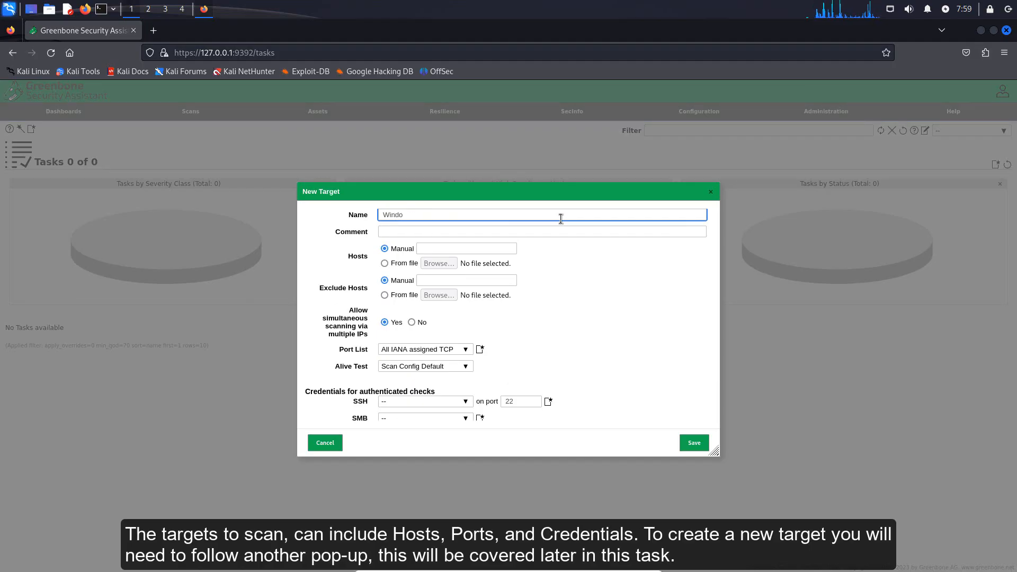
pyautogui.write('ws XP SP')
pyautogui.press('BackSpace')
pyautogui.press('BackSpace')
pyautogui.write('SP0')
pyautogui.press('BackSpace')
pyautogui.press('BackSpace')
pyautogui.press('BackSpace')
pyautogui.press('BackSpace')
pyautogui.press('Left')
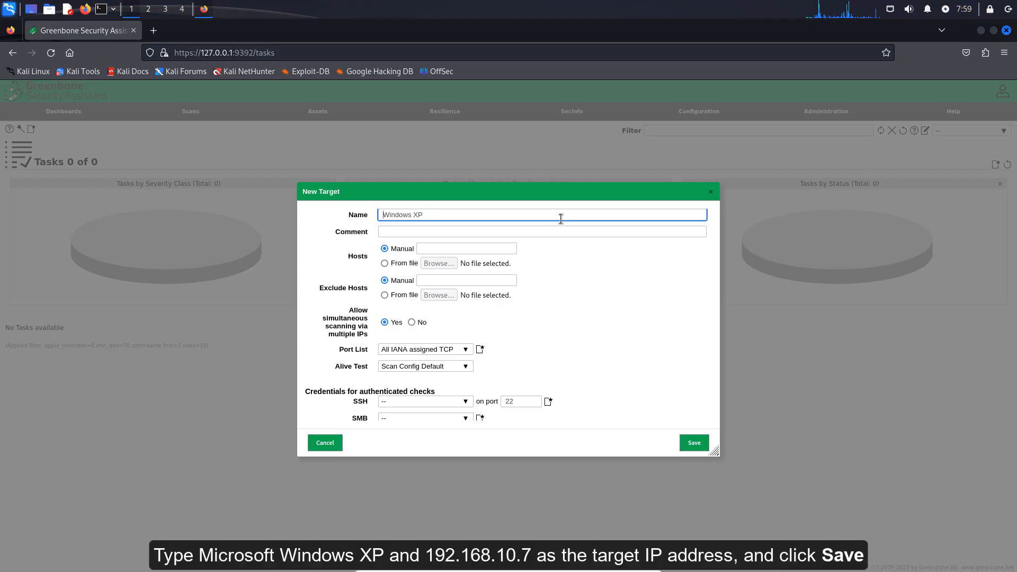
pyautogui.write('MS')
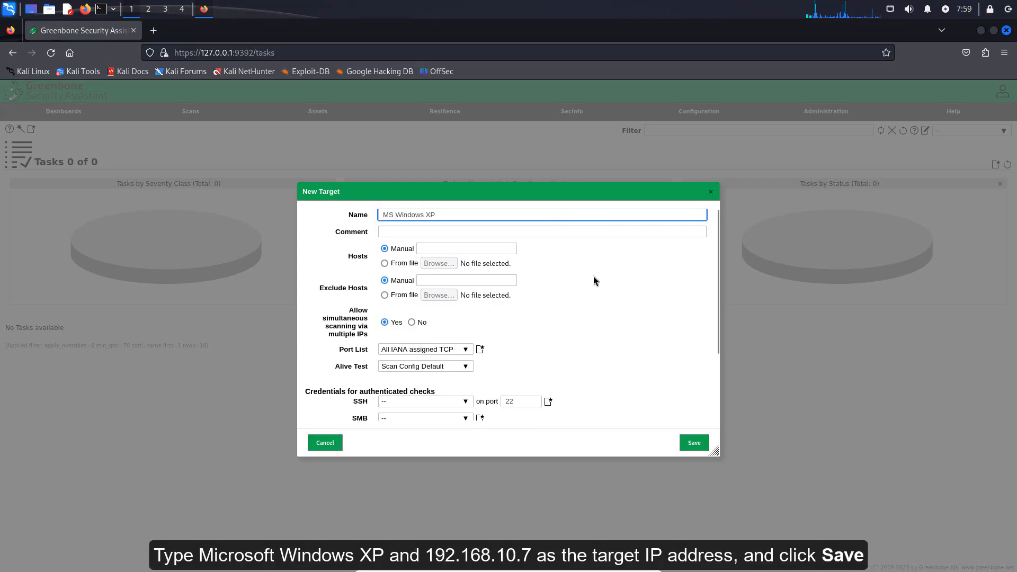
# - Set the new target's manual host address to 192.168.10.7
pyautogui.click(449, 248)
pyautogui.write('192.168')
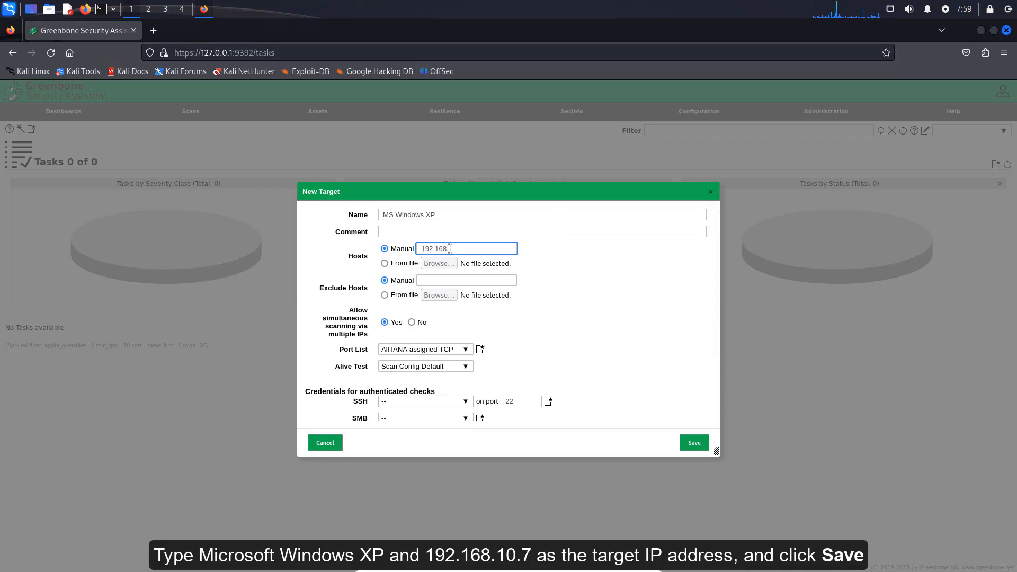
pyautogui.write('.10.7')
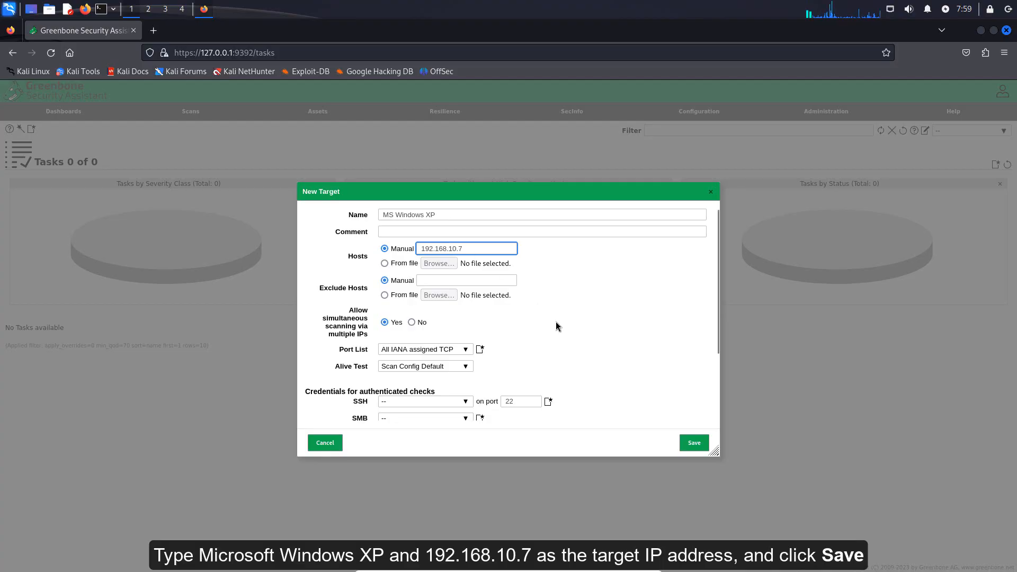
# - Save the new scan target, and create the Network Internal Scan task with MS Windows XP as its scan target
pyautogui.click(629, 355)
pyautogui.click(683, 445)
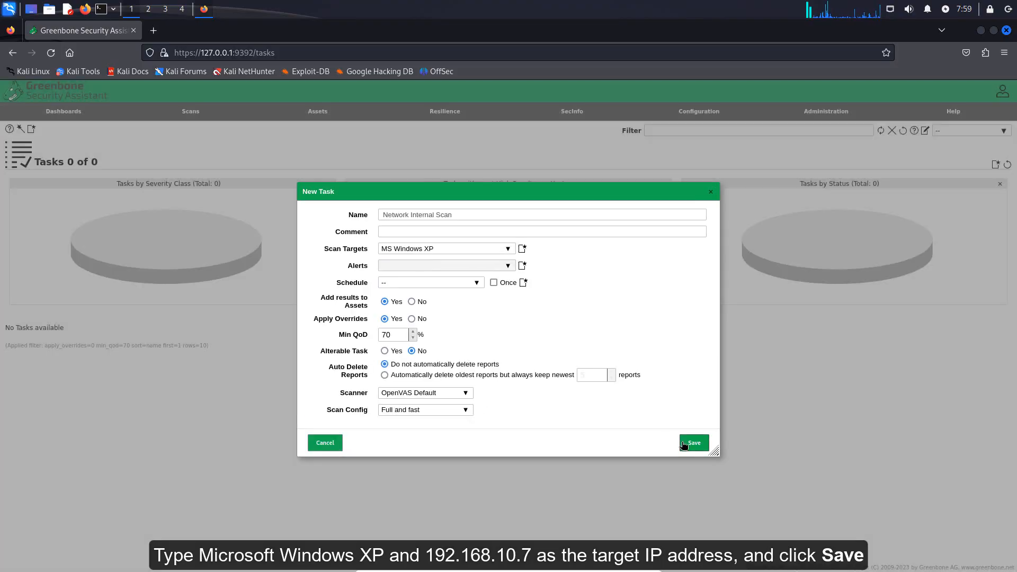
pyautogui.click(691, 448)
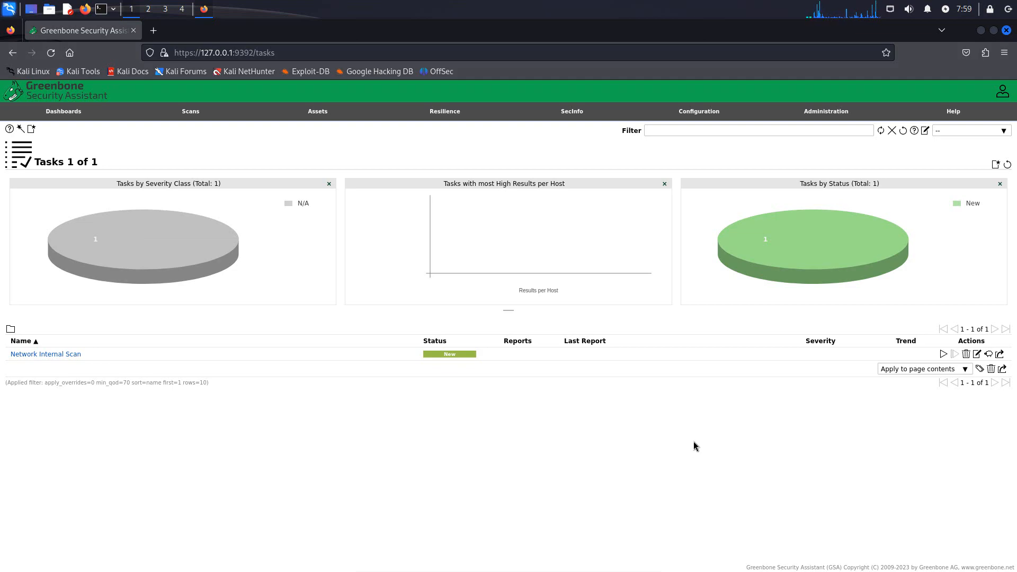
# - Start the Network Internal Scan task and open its report
pyautogui.click(942, 353)
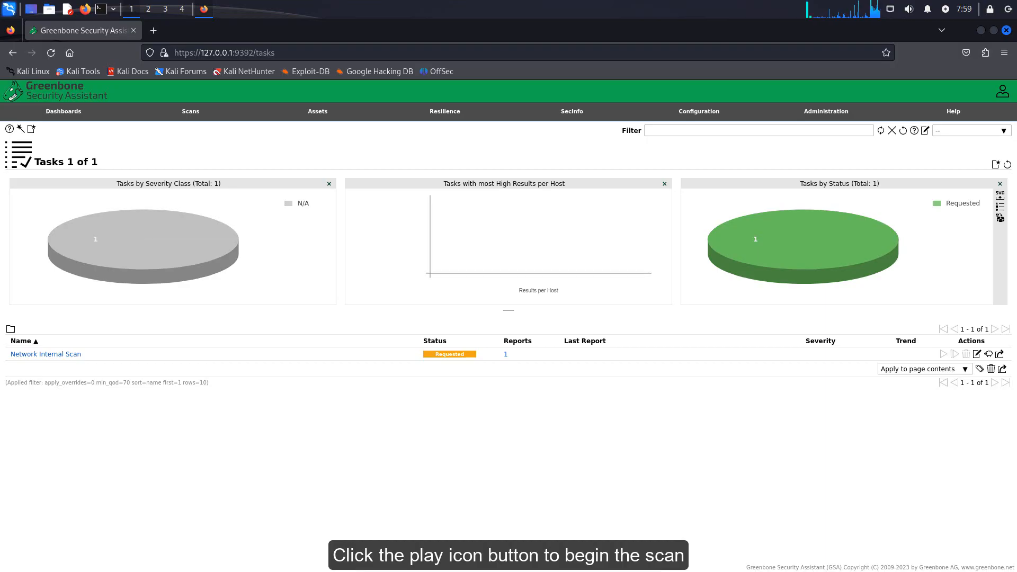
pyautogui.click(446, 356)
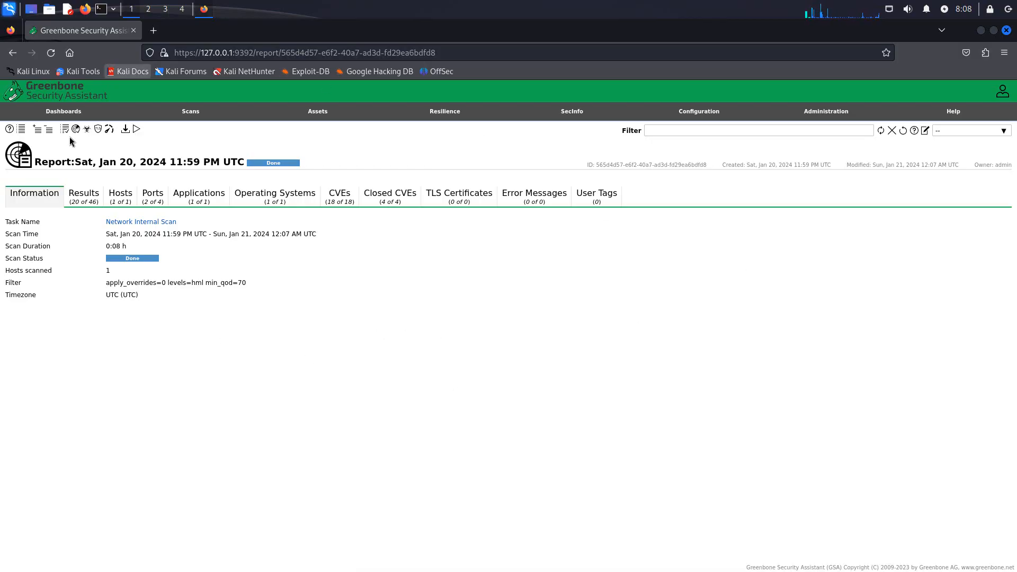
# - Review the scan report's Results, Hosts, Ports, Applications, Operating Systems and CVEs sections
pyautogui.click(84, 195)
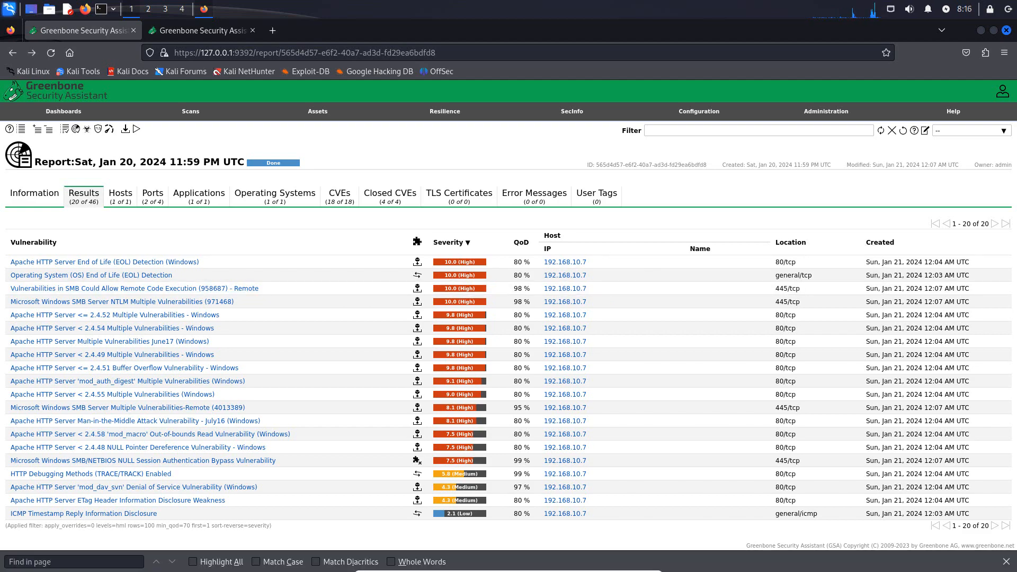
pyautogui.click(120, 204)
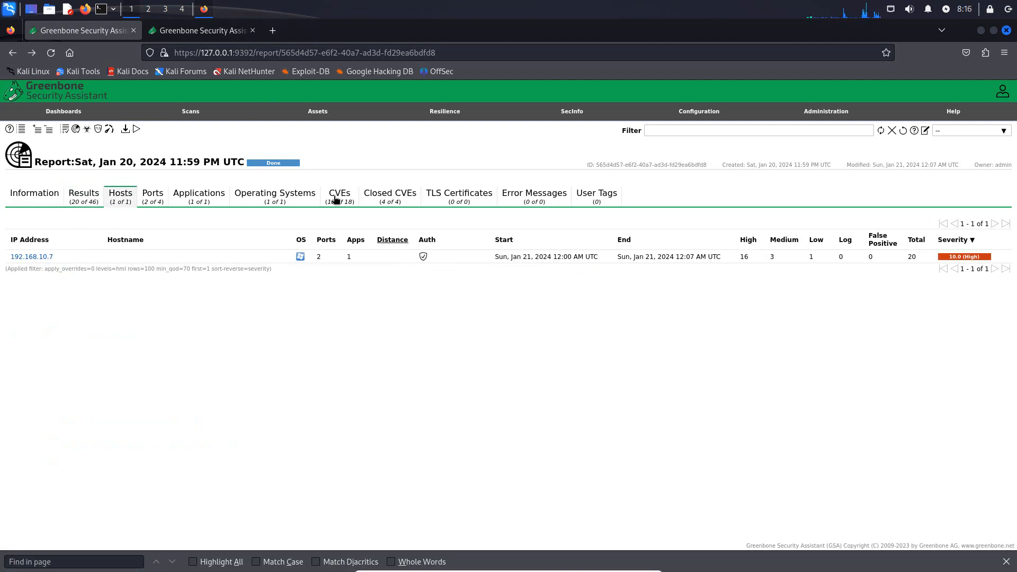
pyautogui.click(153, 197)
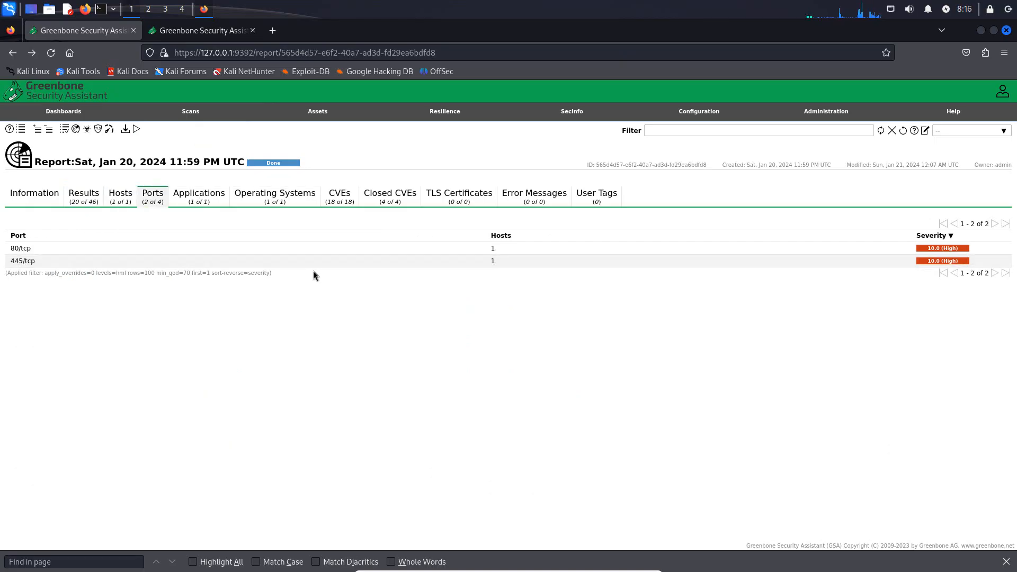
pyautogui.click(198, 200)
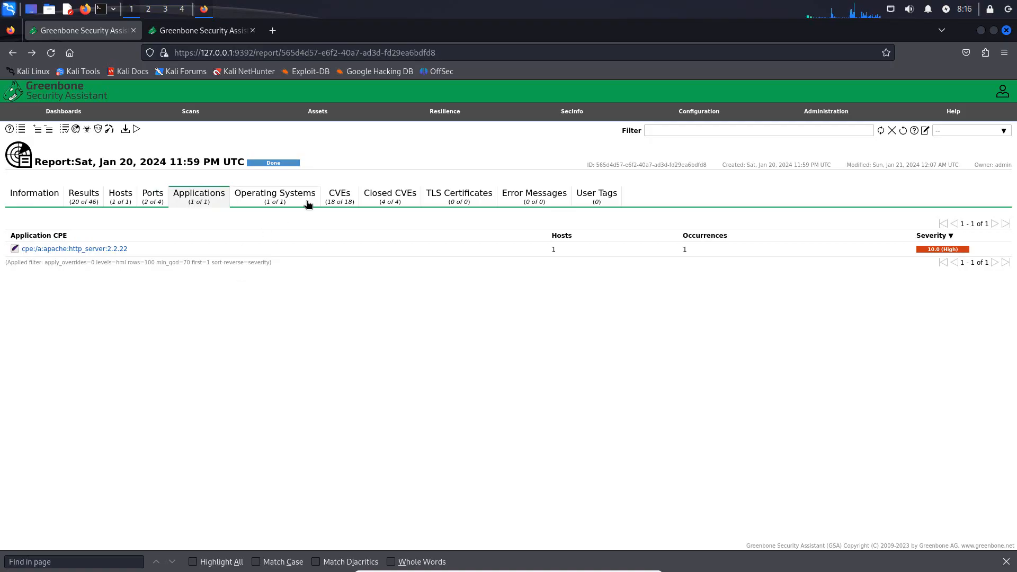
pyautogui.click(274, 195)
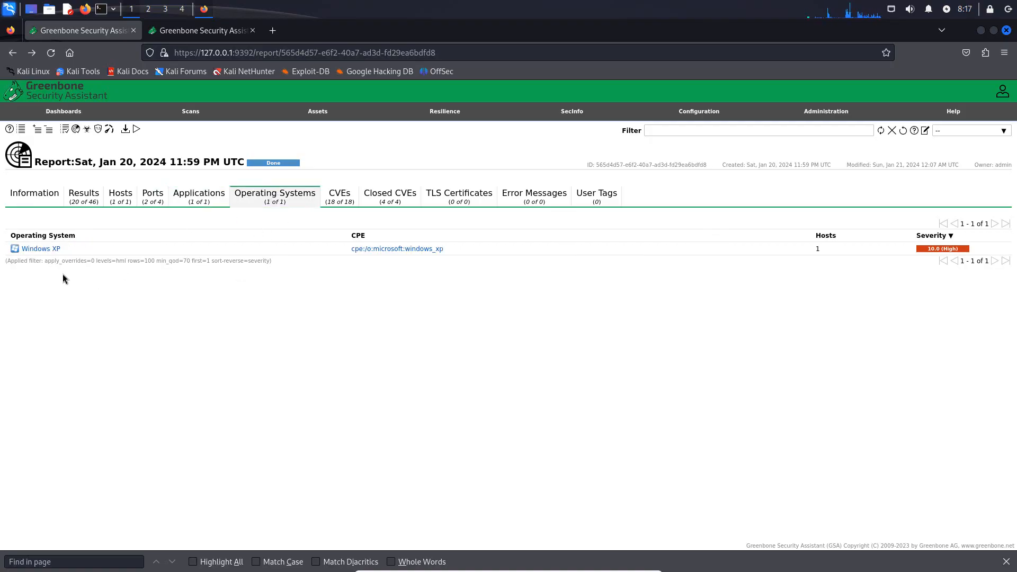
pyautogui.click(339, 197)
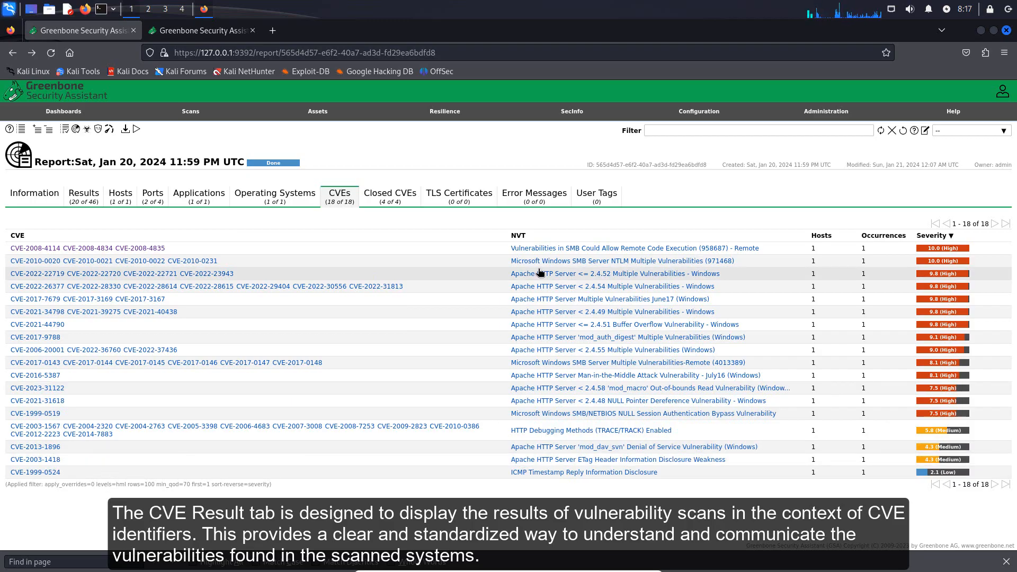
# - Open the details of "Vulnerabilities in SMB Could Allow Remote Code Execution (958687) - Remote" from the CVE list and read them through
pyautogui.click(665, 248)
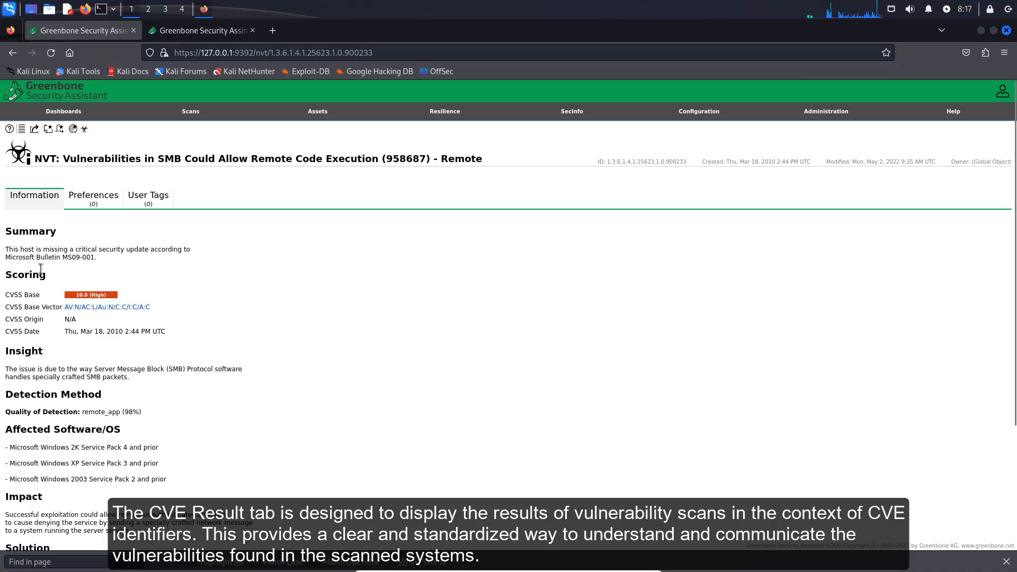
pyautogui.scroll(-1, 43, 251)
pyautogui.scroll(-3, 43, 250)
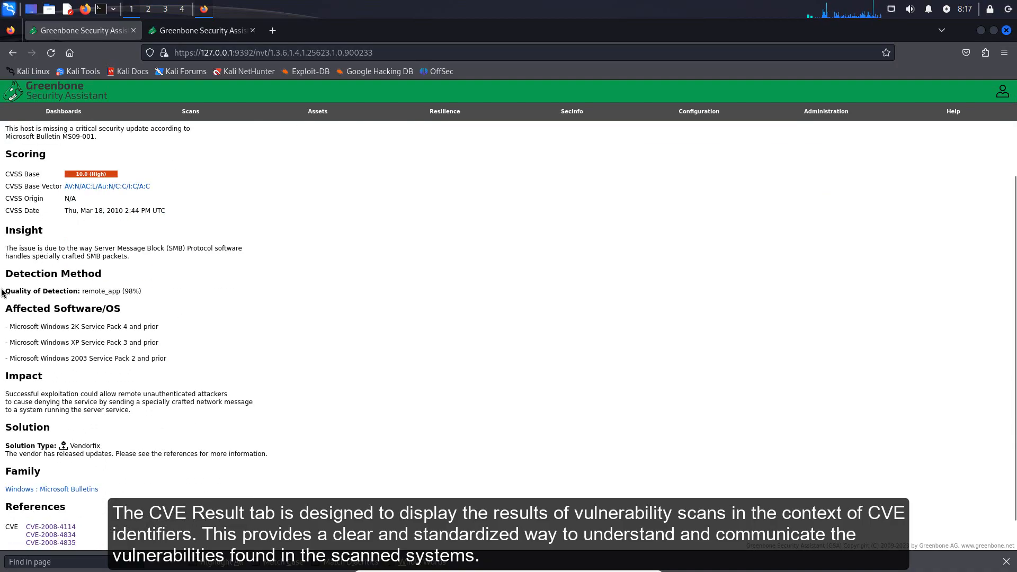
pyautogui.scroll(-1, 227, 405)
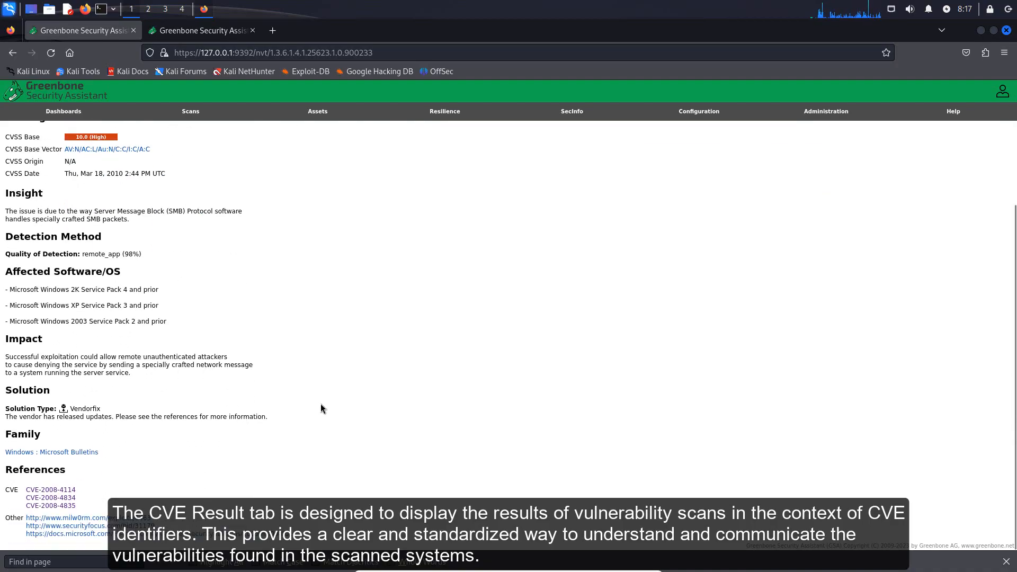
pyautogui.scroll(5, 320, 408)
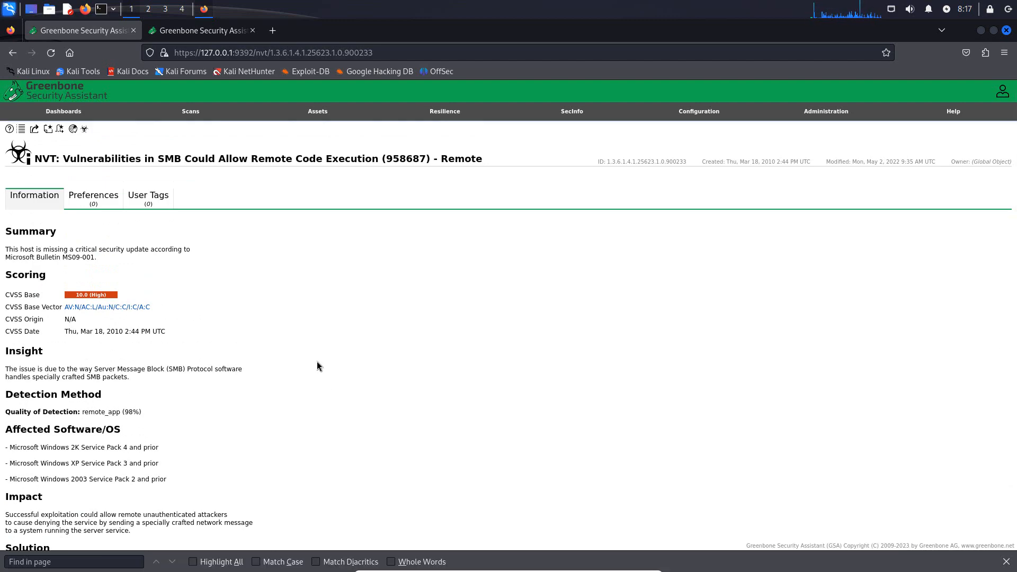
# - Return to the report's results and expand the SMB Remote Code Execution (958687) vulnerability to examine its summary and solution
pyautogui.click(16, 54)
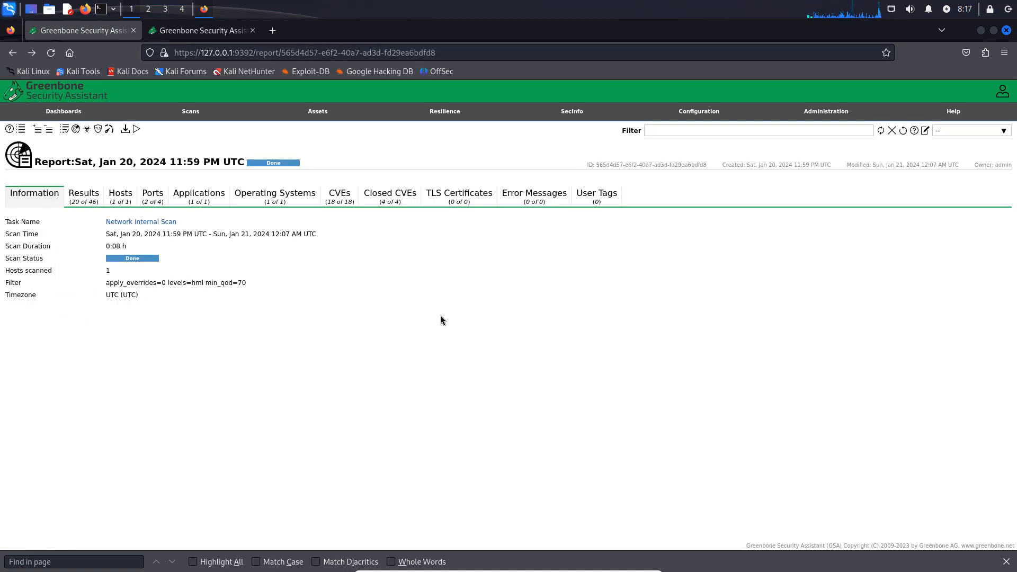
pyautogui.click(85, 197)
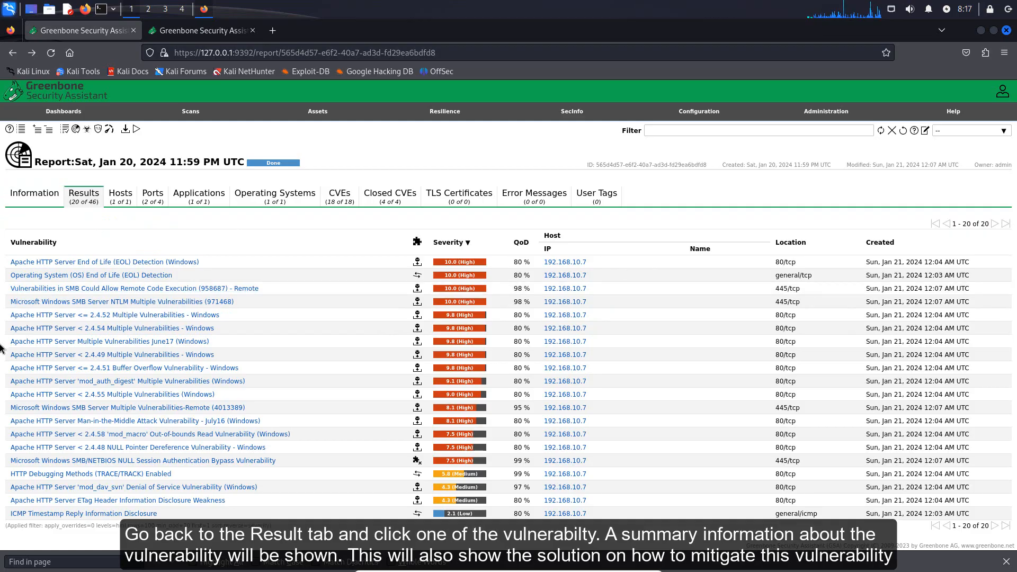
pyautogui.click(189, 289)
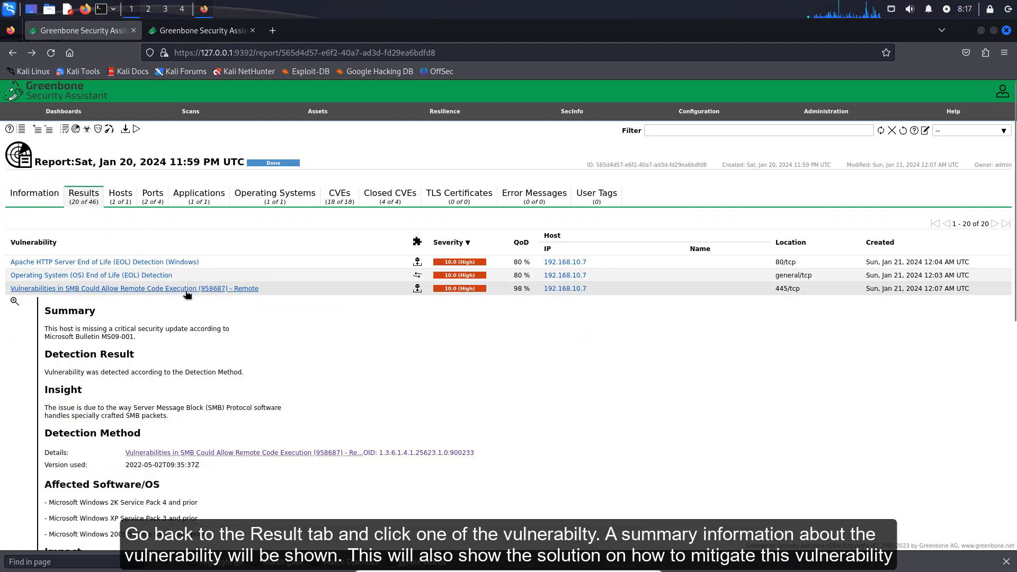
pyautogui.scroll(-3, 111, 373)
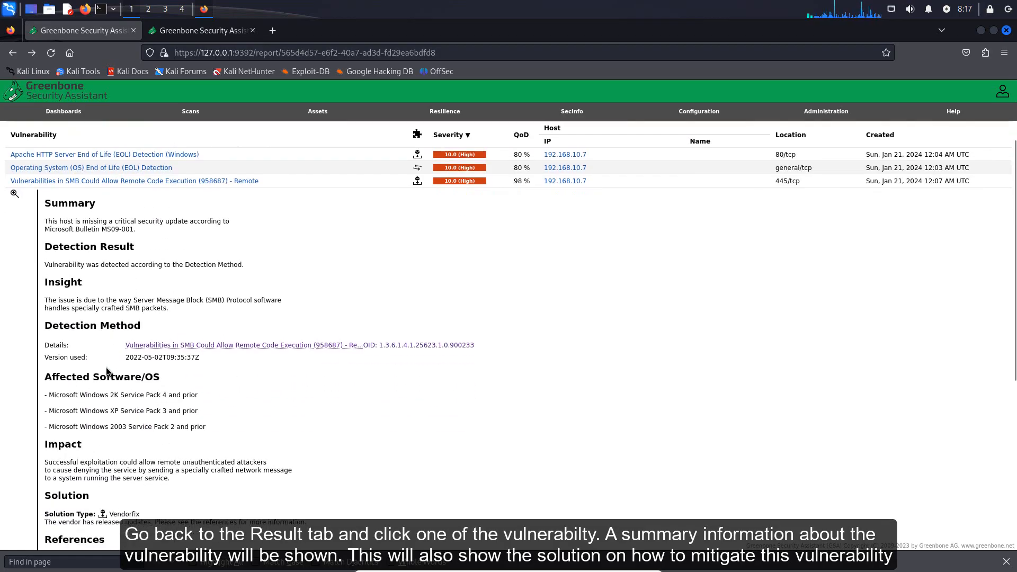
pyautogui.scroll(-3, 215, 381)
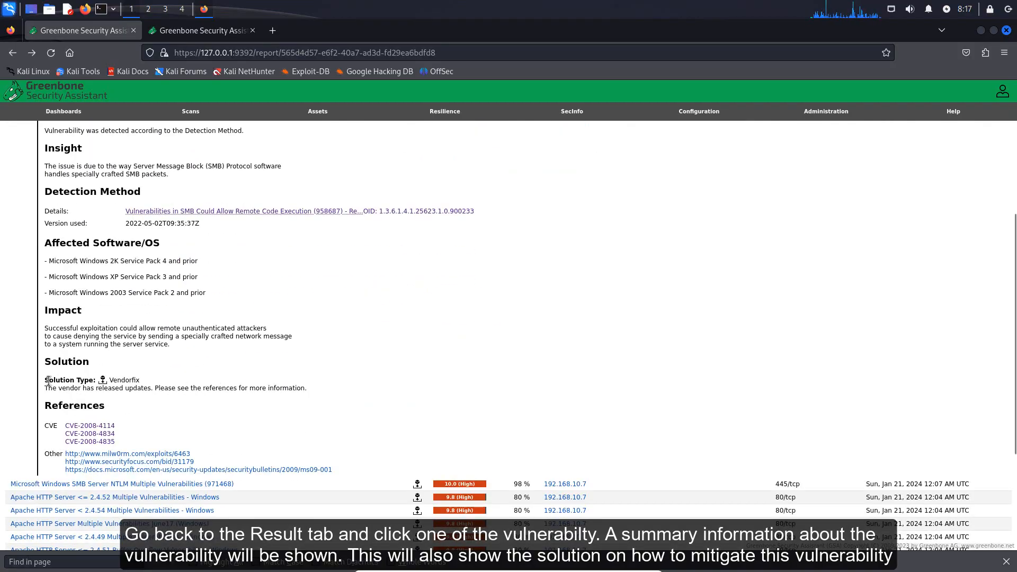
pyautogui.moveTo(48, 380); pyautogui.dragTo(315, 389)
pyautogui.click(546, 366)
pyautogui.scroll(6, 547, 378)
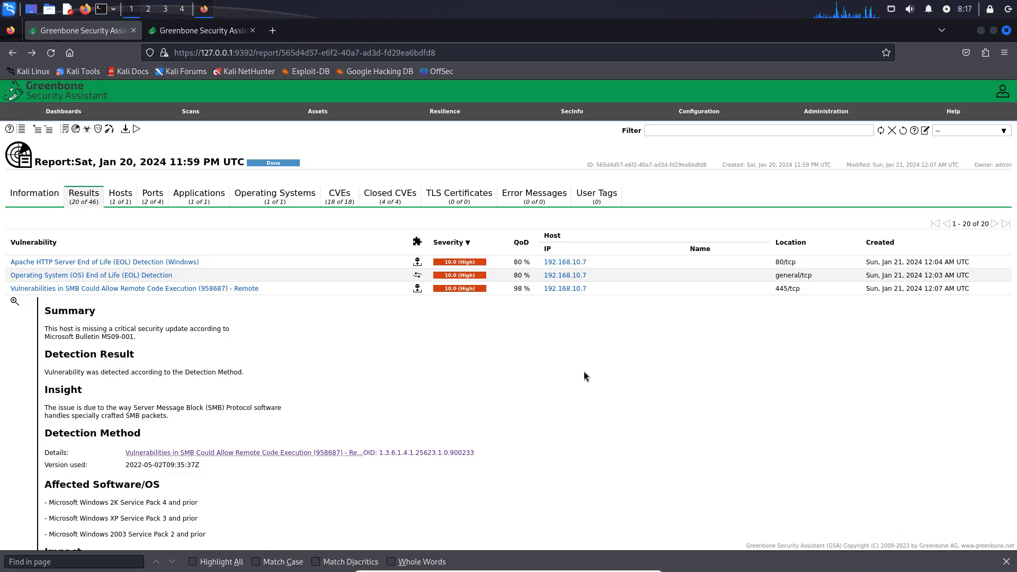
# - Export the scan report from its Information section in PDF format, with notes and overrides included
pyautogui.click(28, 204)
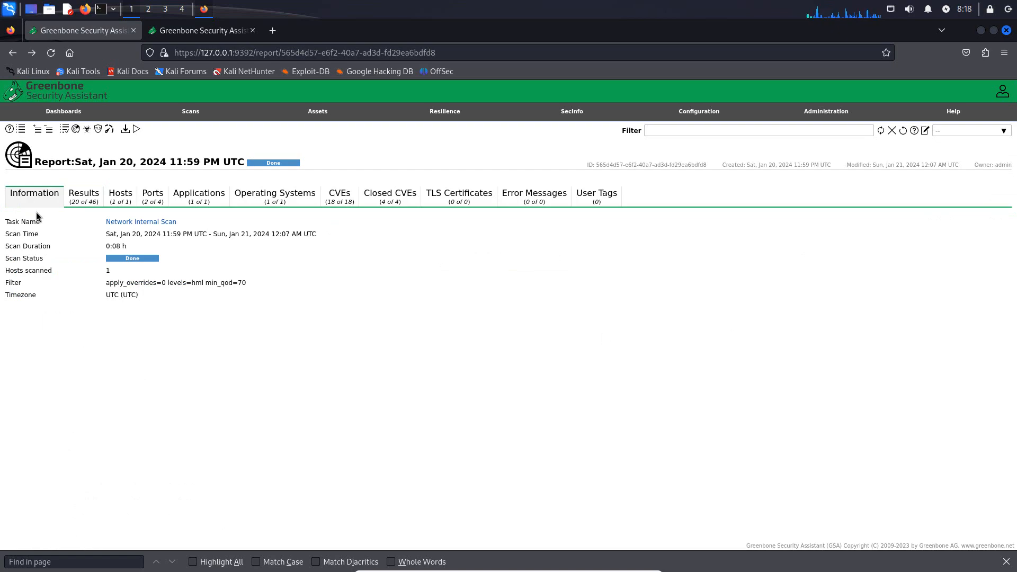
pyautogui.click(124, 130)
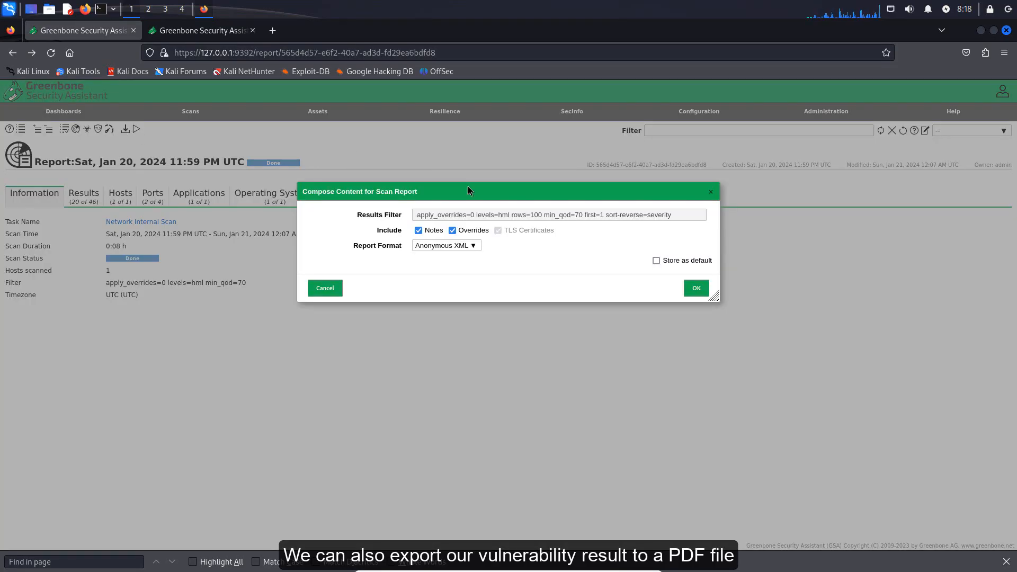
pyautogui.click(451, 249)
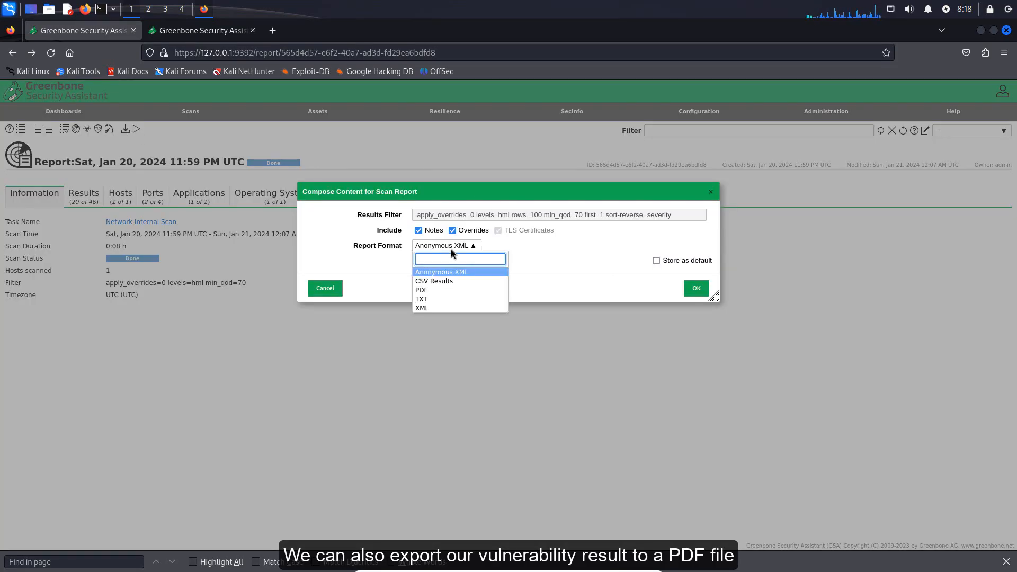
pyautogui.click(433, 292)
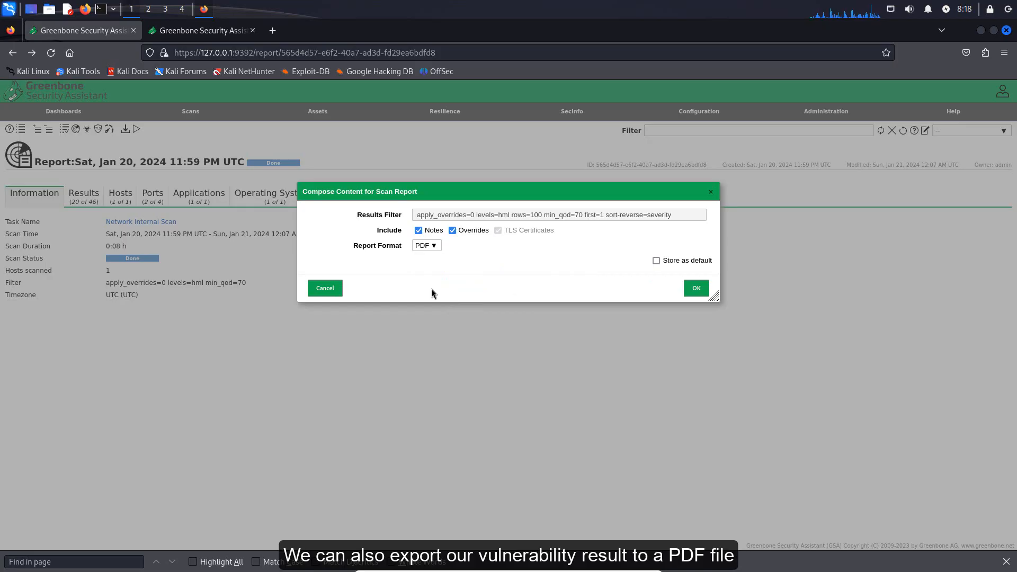
pyautogui.click(696, 289)
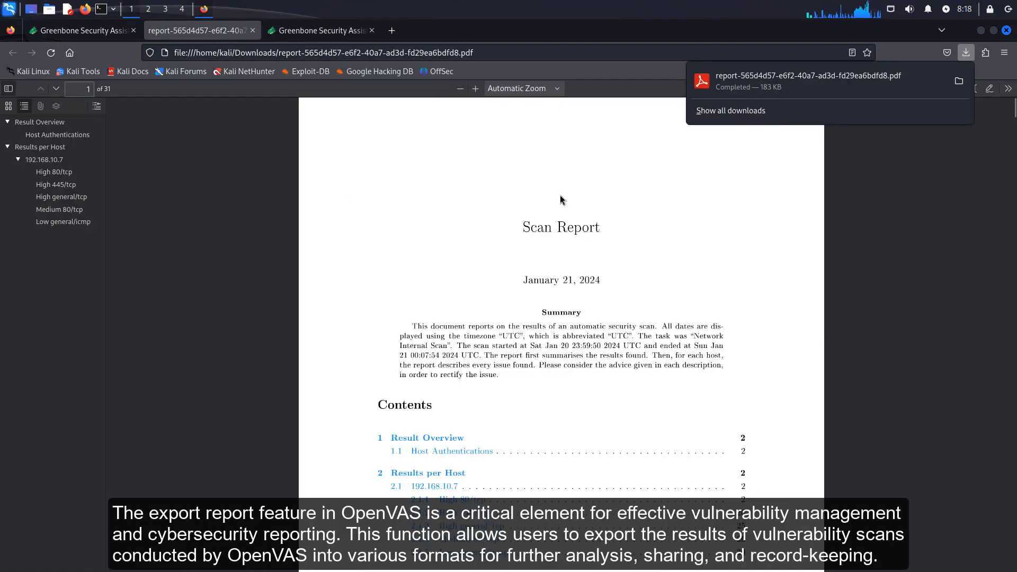
# - Examine the exported PDF's contents, result overview and per-host findings, and switch to the already open CVE-2008-4834 page
pyautogui.click(728, 321)
pyautogui.scroll(-4, 726, 334)
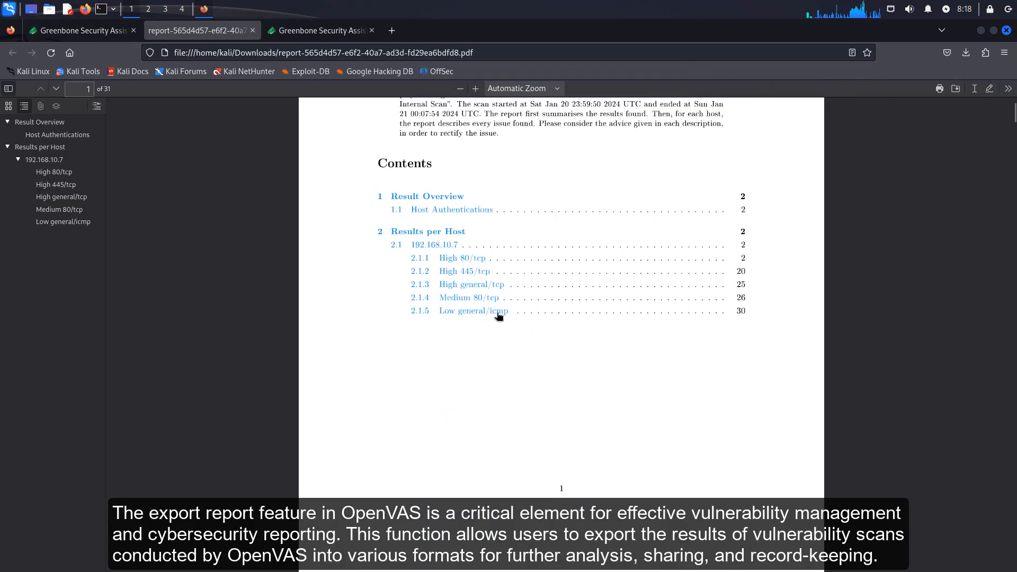
pyautogui.scroll(-8, 475, 286)
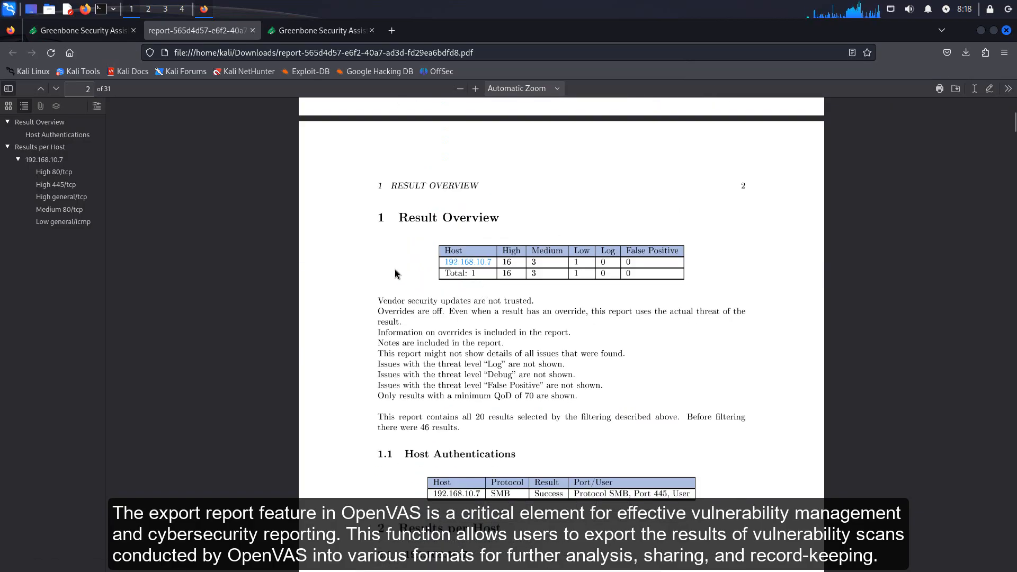
pyautogui.scroll(-8, 691, 364)
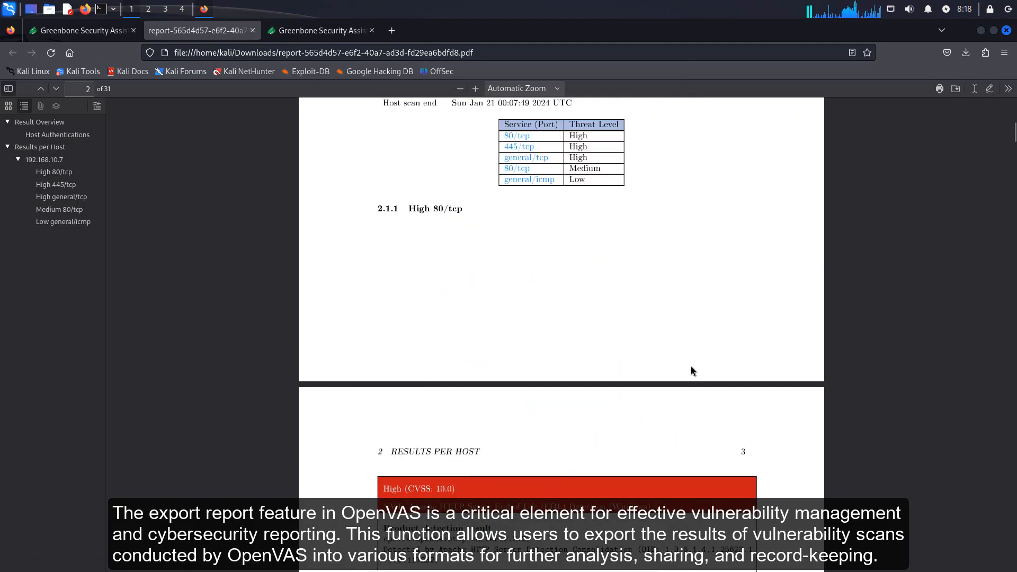
pyautogui.scroll(-12, 691, 366)
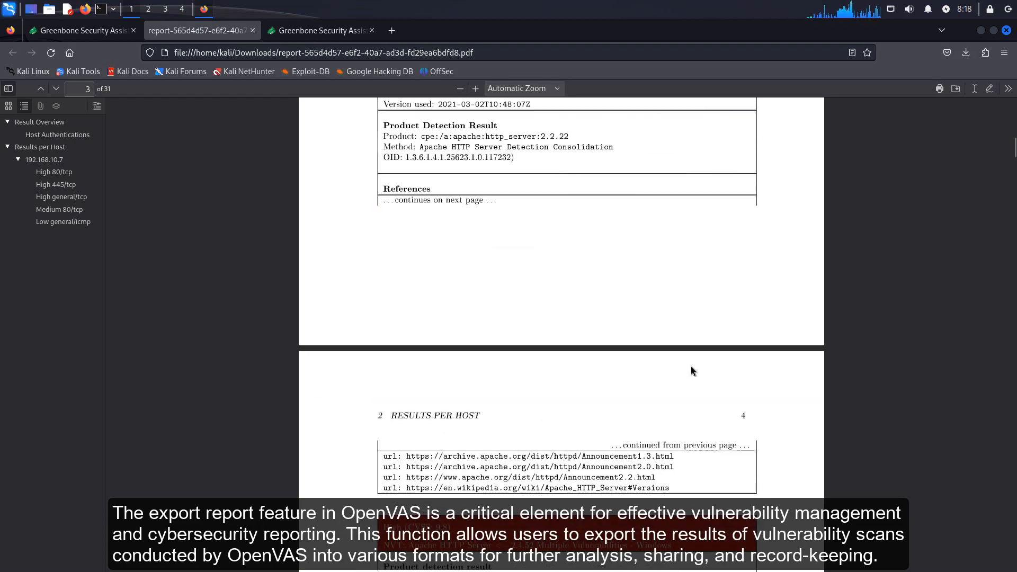
pyautogui.scroll(-15, 691, 366)
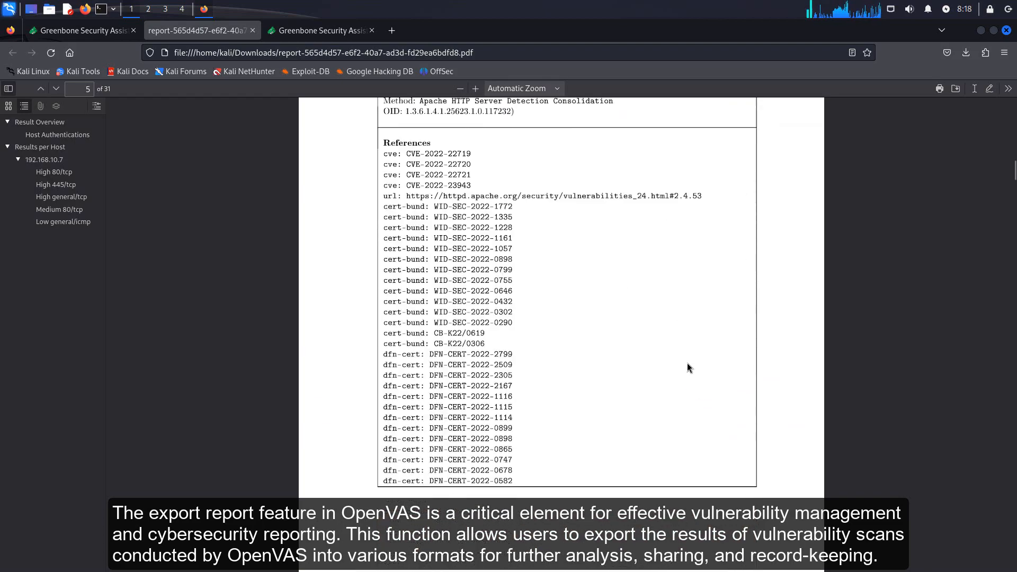
pyautogui.scroll(-12, 688, 367)
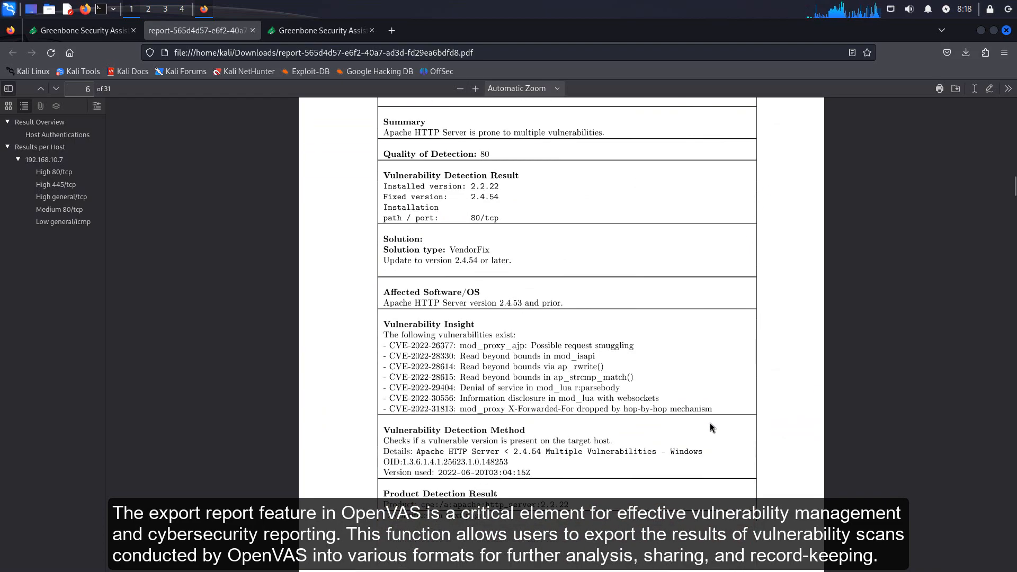
pyautogui.scroll(-4, 710, 427)
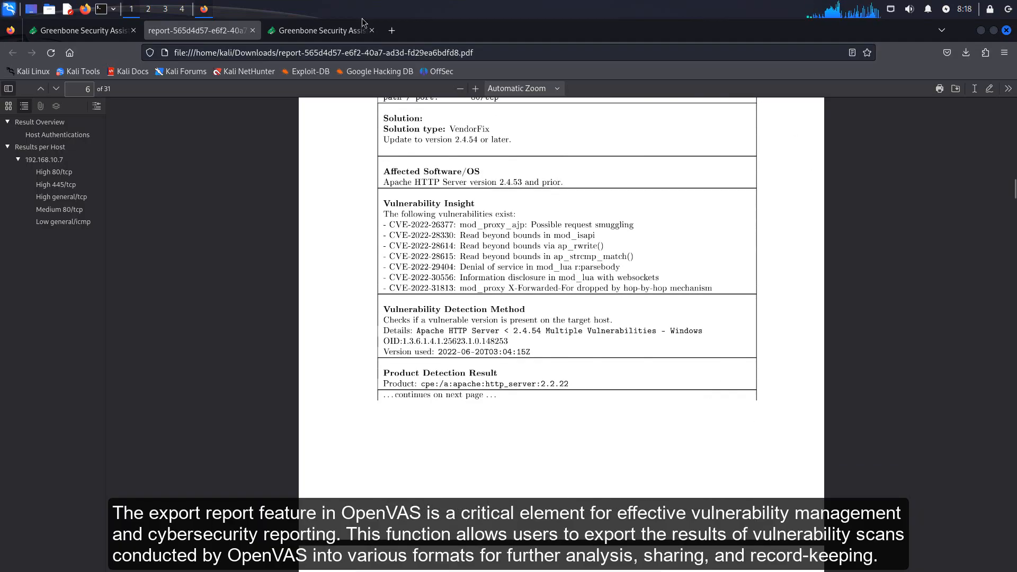
pyautogui.click(310, 38)
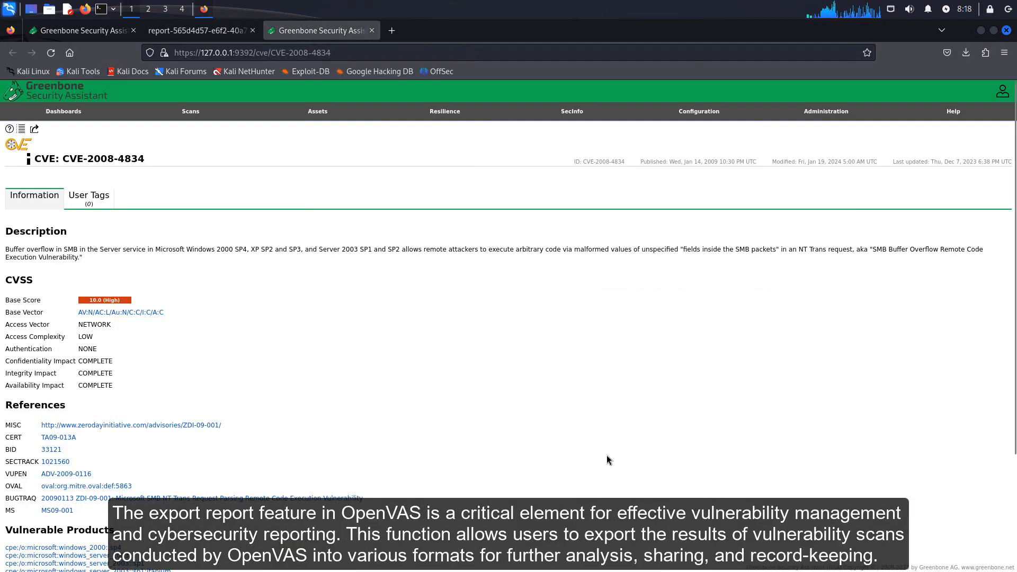